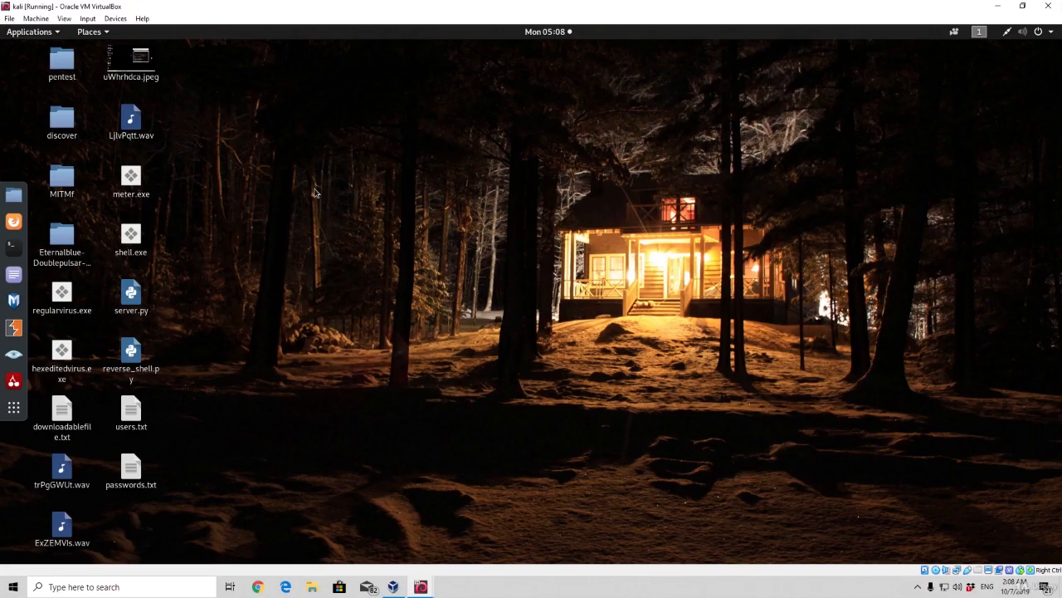
Open a terminal on the Kali desktop and zoom in on its text
{"action": "left_click", "coordinate": [13, 247]}
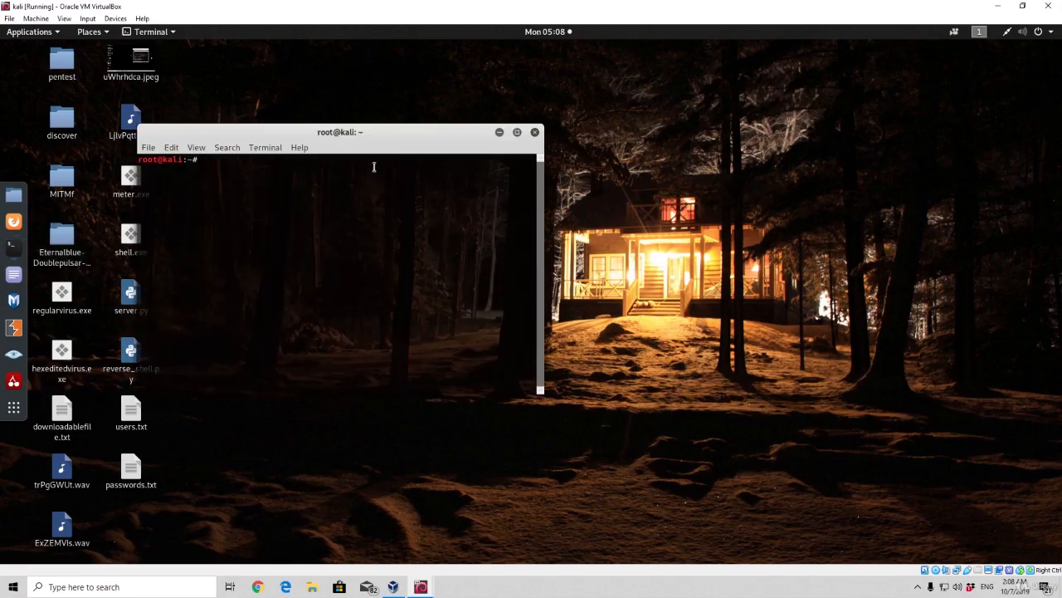
{"action": "left_click_drag", "start_coordinate": [391, 139], "coordinate": [464, 141]}
{"action": "left_click", "coordinate": [271, 150]}
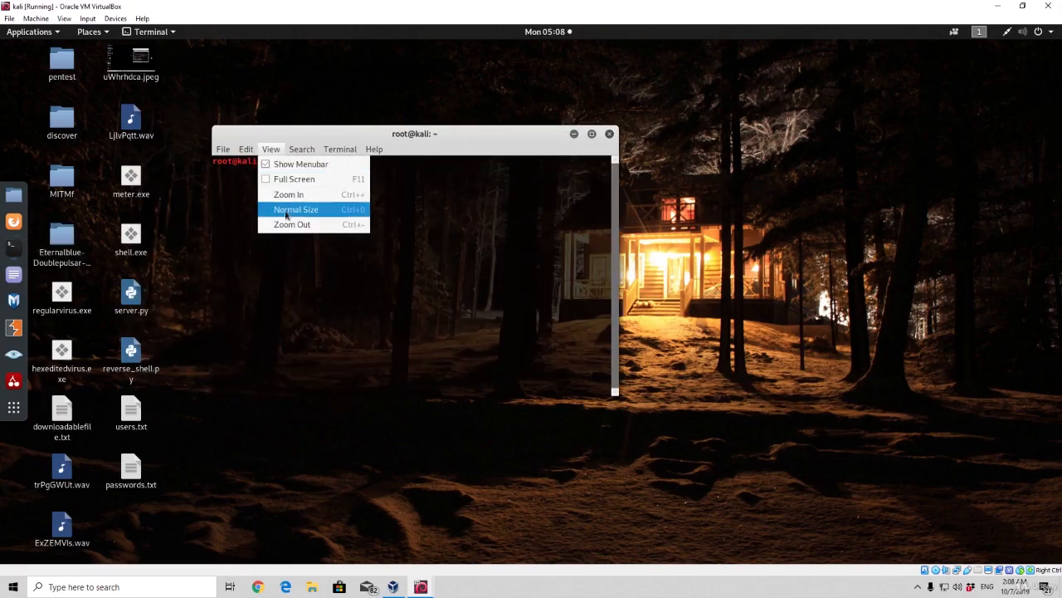
{"action": "left_click", "coordinate": [287, 196]}
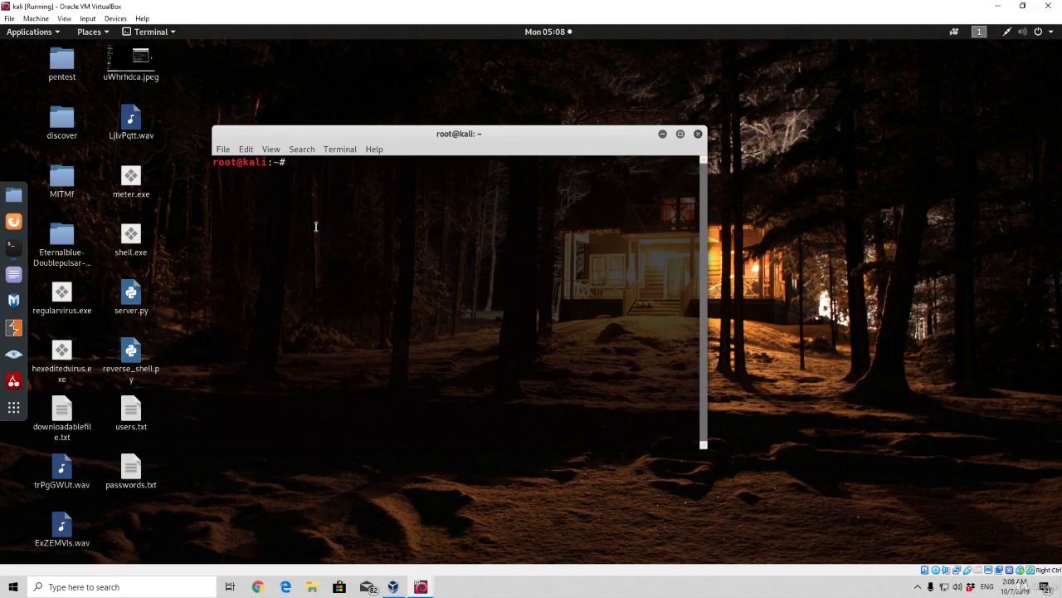
Run burpsuite, dismiss the Java and update notices, and start a temporary project with Burp defaults
{"action": "type", "text": "burpsuite"}
{"action": "key", "text": "BackSpace"}
{"action": "key", "text": "Return"}
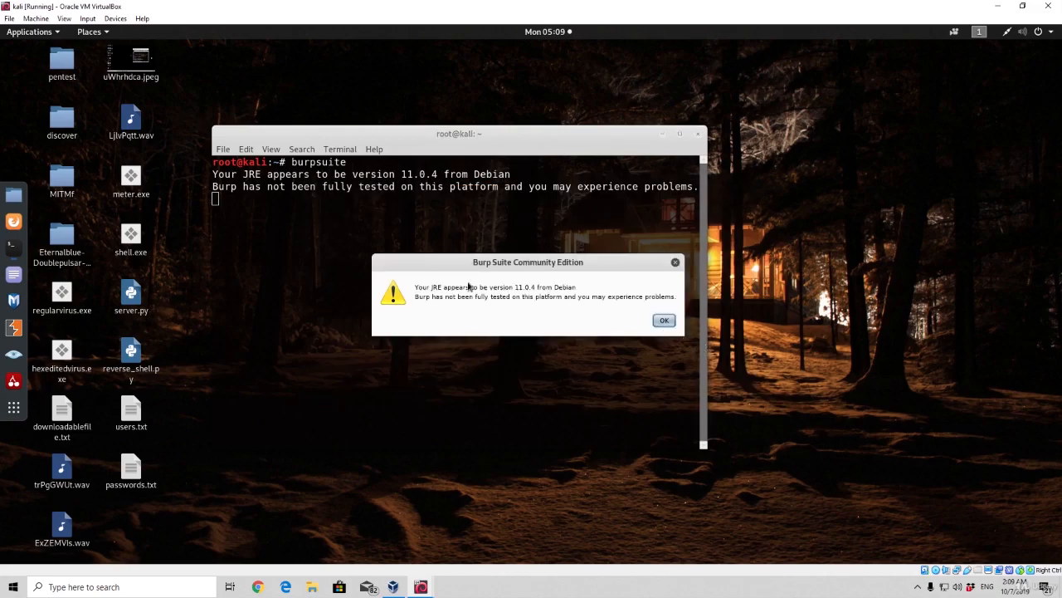
{"action": "left_click", "coordinate": [660, 321]}
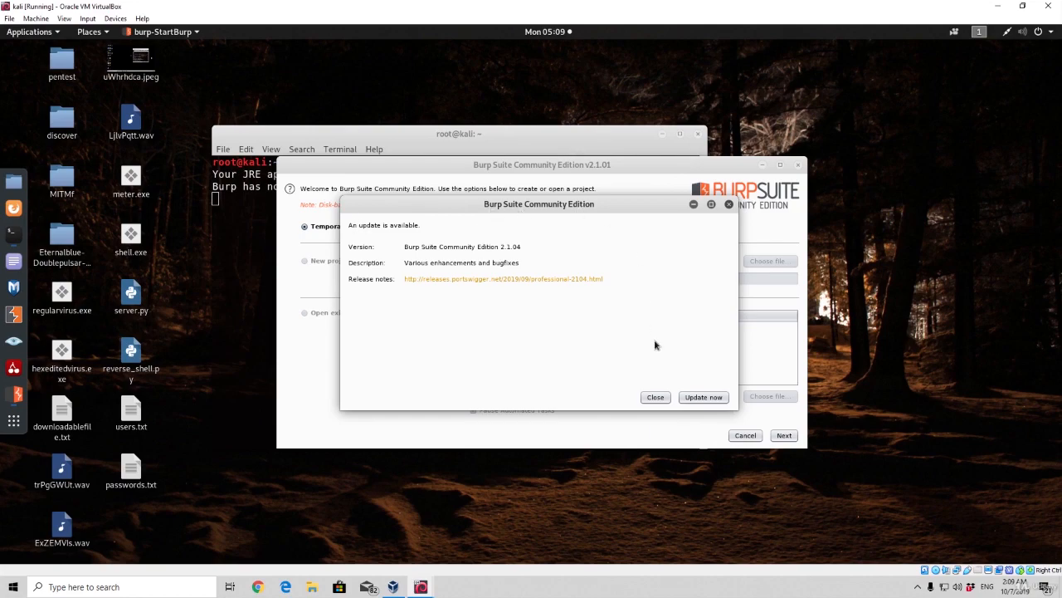
{"action": "left_click", "coordinate": [655, 398]}
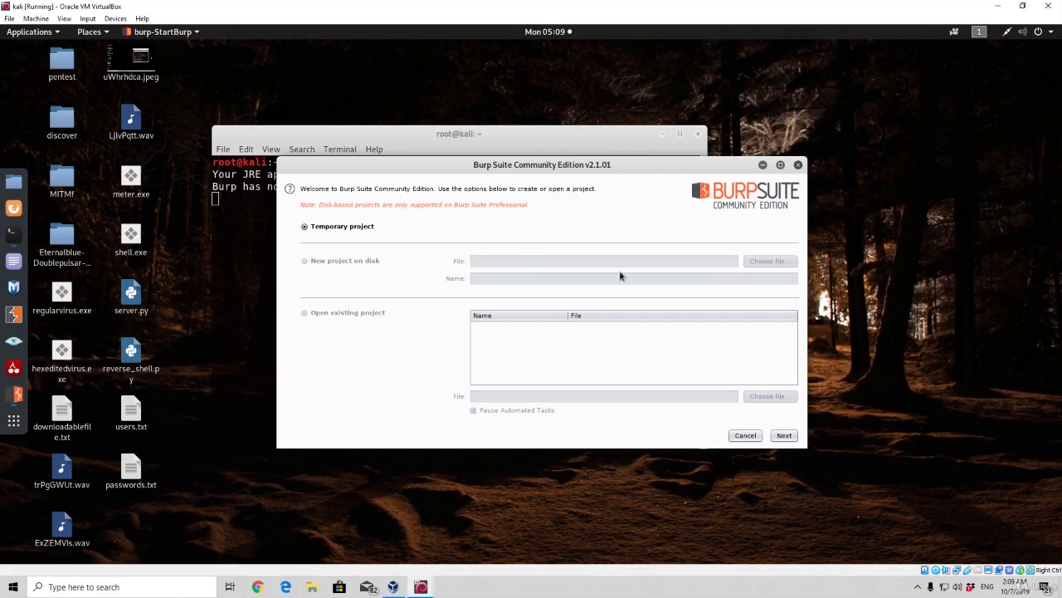
{"action": "left_click", "coordinate": [780, 436]}
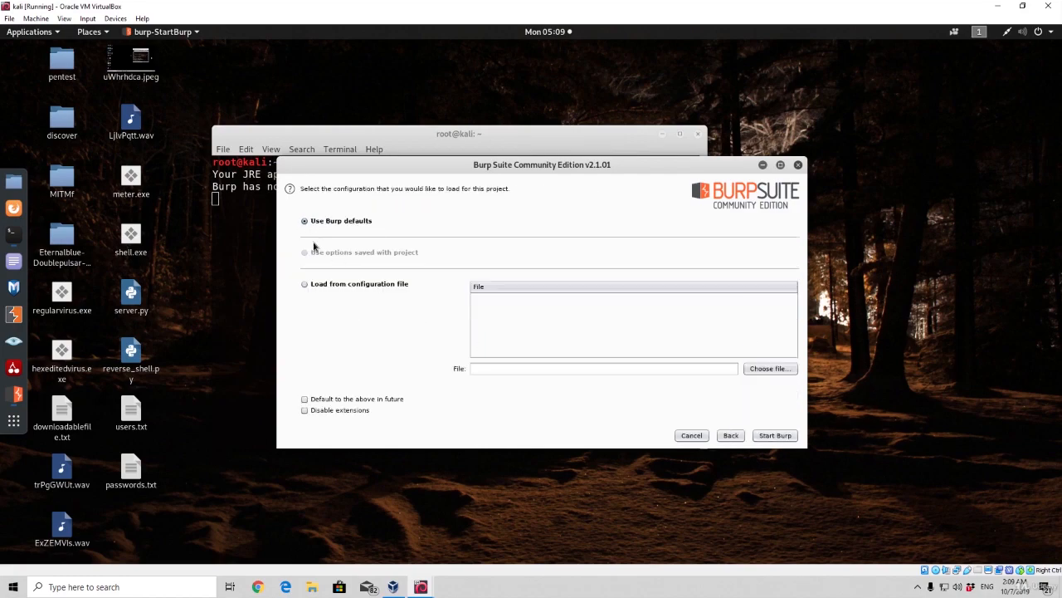
{"action": "left_click", "coordinate": [774, 436]}
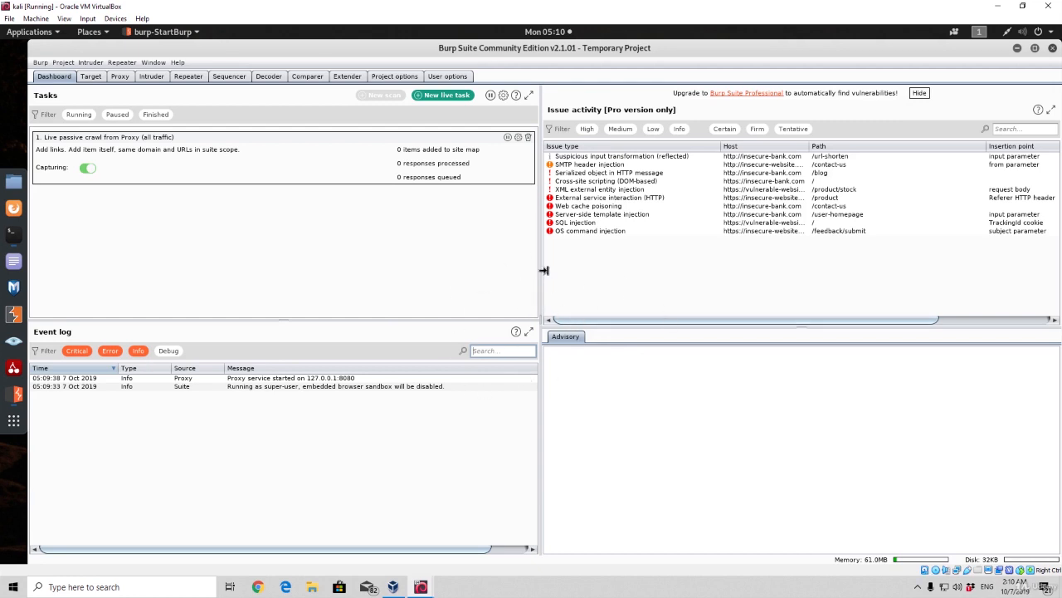
Look through the Target, Proxy, Intruder, Repeater and Sequencer tools and return to the Dashboard
{"action": "left_click", "coordinate": [91, 76]}
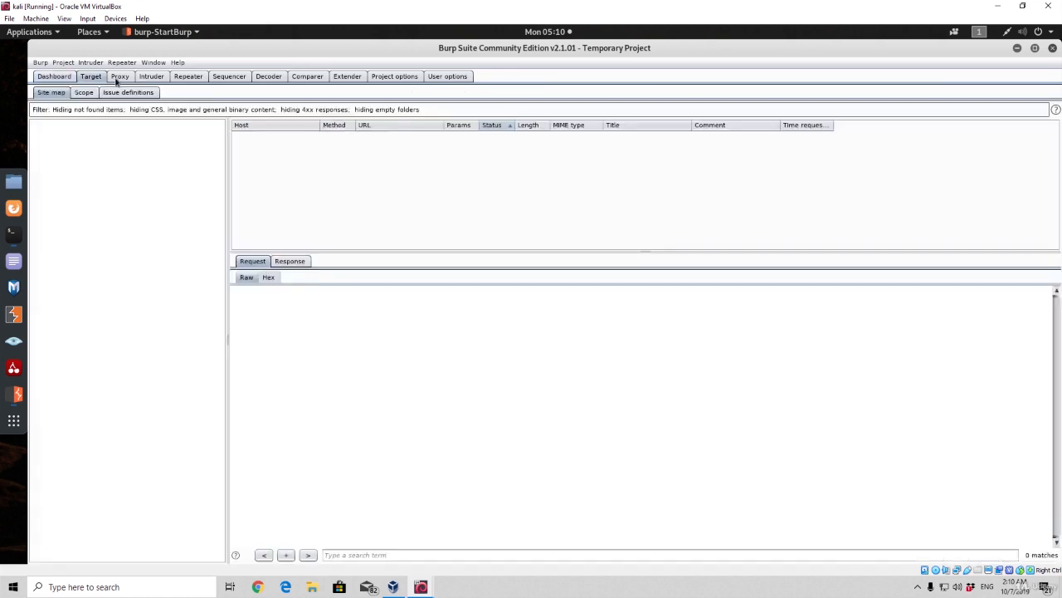
{"action": "left_click", "coordinate": [121, 77]}
{"action": "left_click", "coordinate": [91, 76]}
{"action": "left_click", "coordinate": [121, 77]}
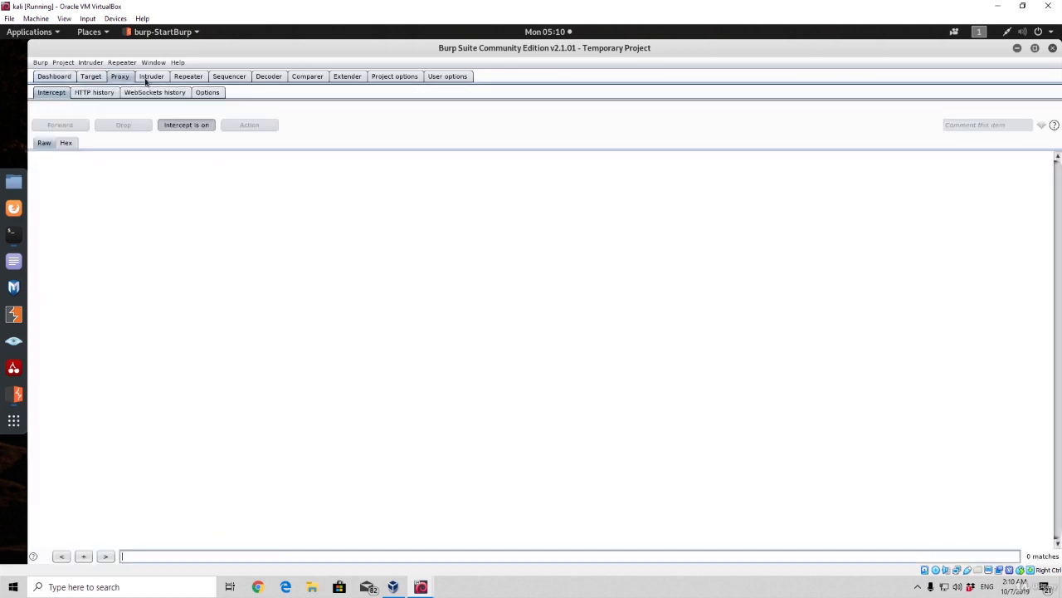
{"action": "left_click", "coordinate": [152, 76]}
{"action": "left_click", "coordinate": [188, 76]}
{"action": "left_click", "coordinate": [217, 77]}
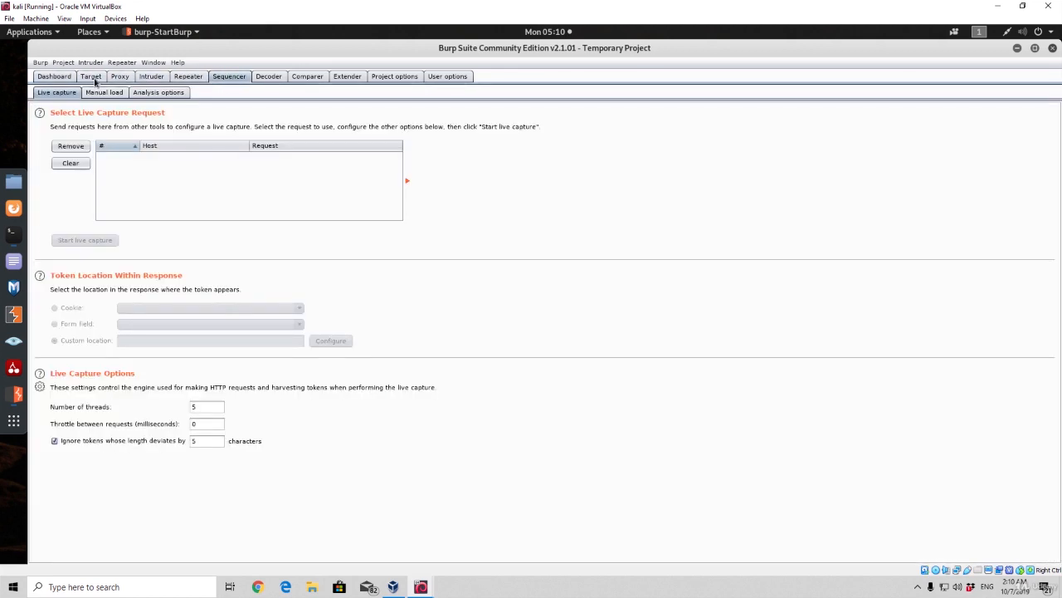
{"action": "left_click", "coordinate": [54, 77]}
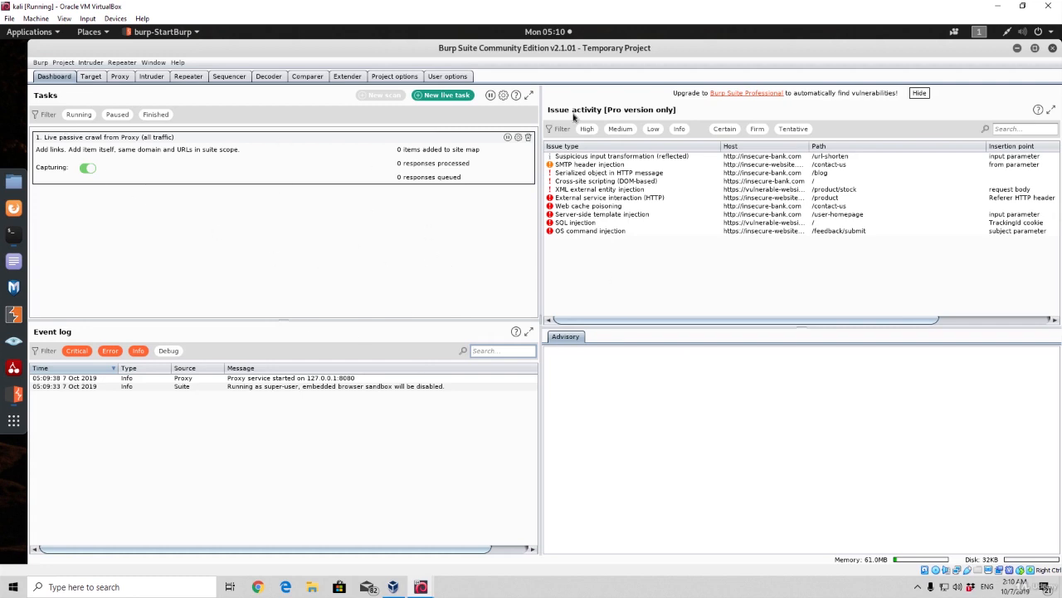
Review the binding settings of the existing proxy listener in the Proxy options
{"action": "left_click", "coordinate": [120, 77]}
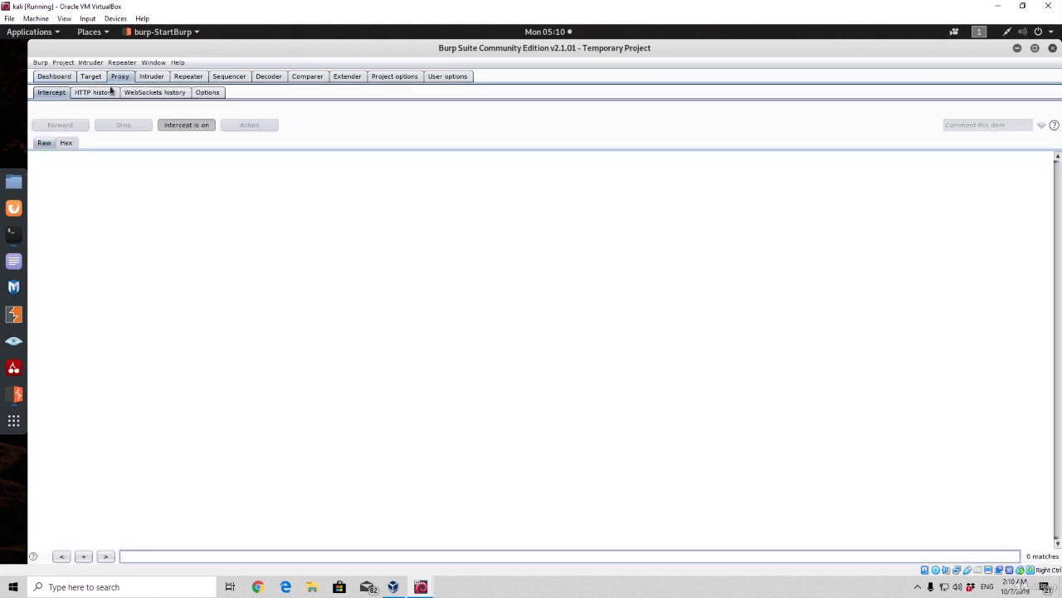
{"action": "left_click", "coordinate": [207, 94]}
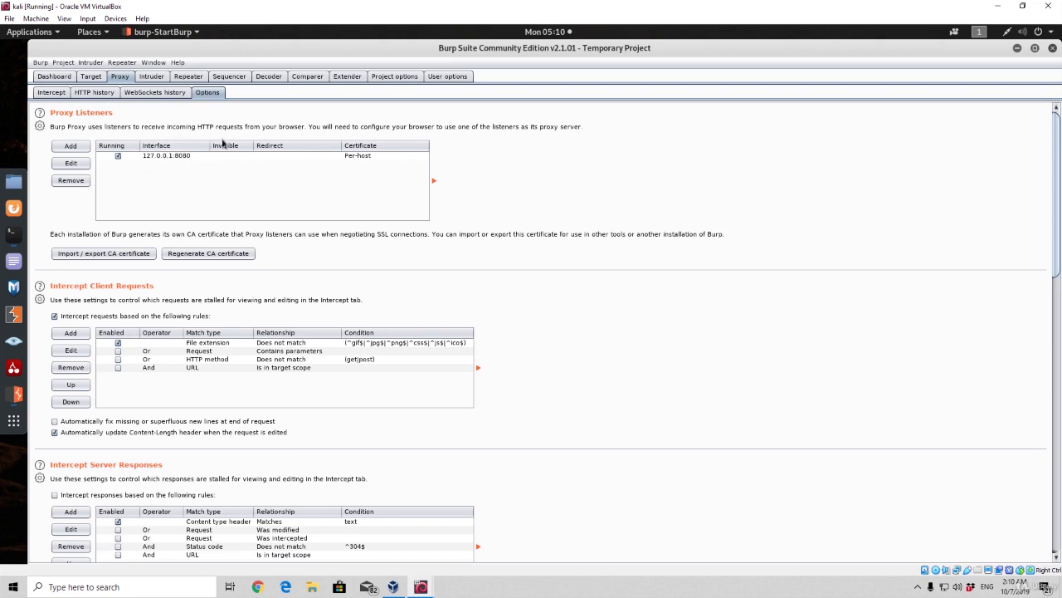
{"action": "left_click", "coordinate": [165, 157]}
{"action": "left_click", "coordinate": [65, 166]}
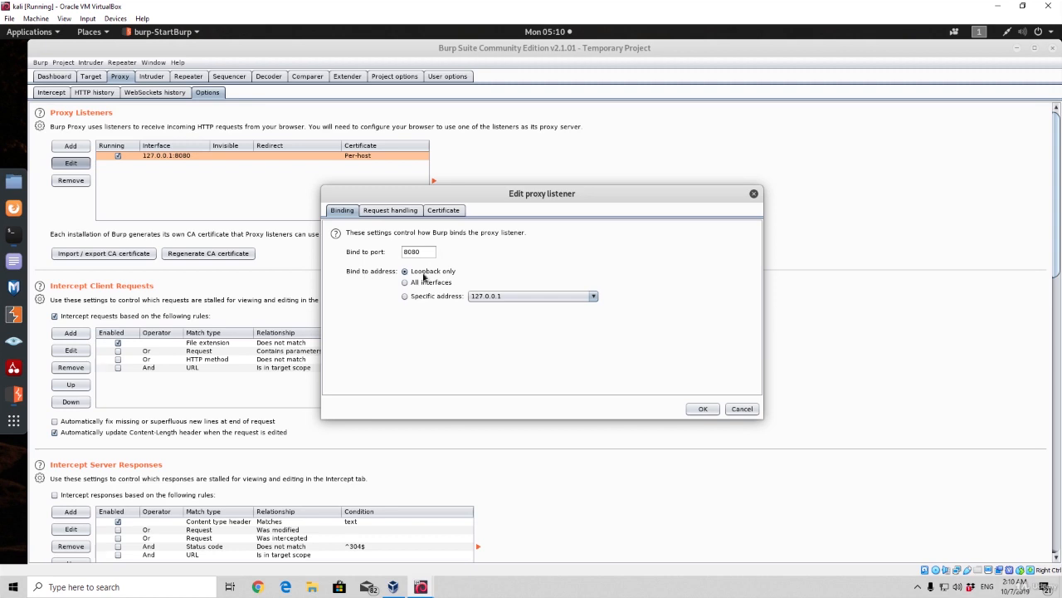
{"action": "left_click", "coordinate": [701, 409]}
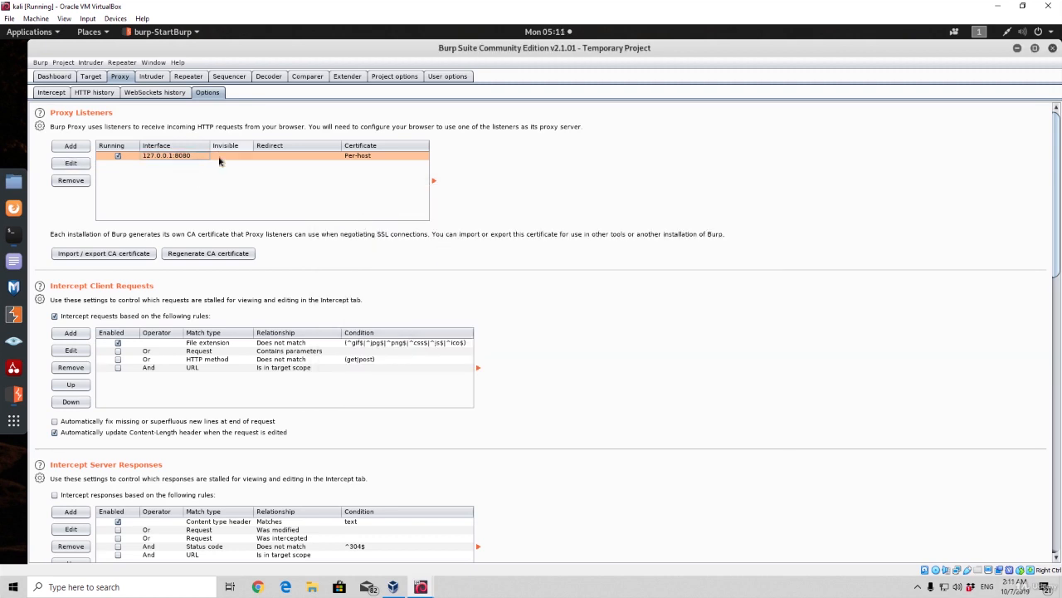
Switch to Firefox and open the network proxy connection settings from its preferences
{"action": "left_click", "coordinate": [13, 208]}
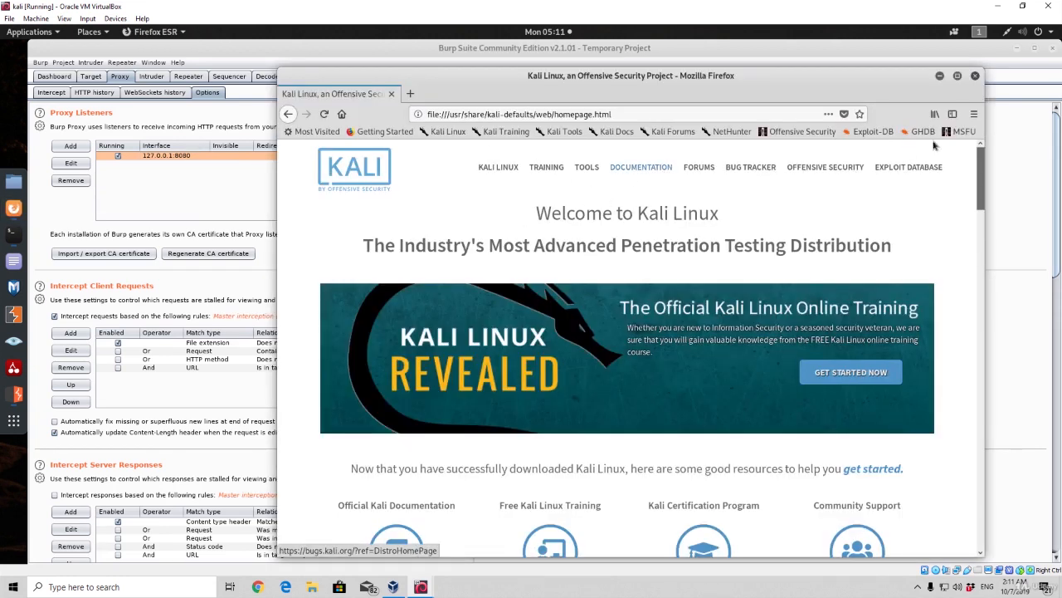
{"action": "left_click", "coordinate": [975, 114]}
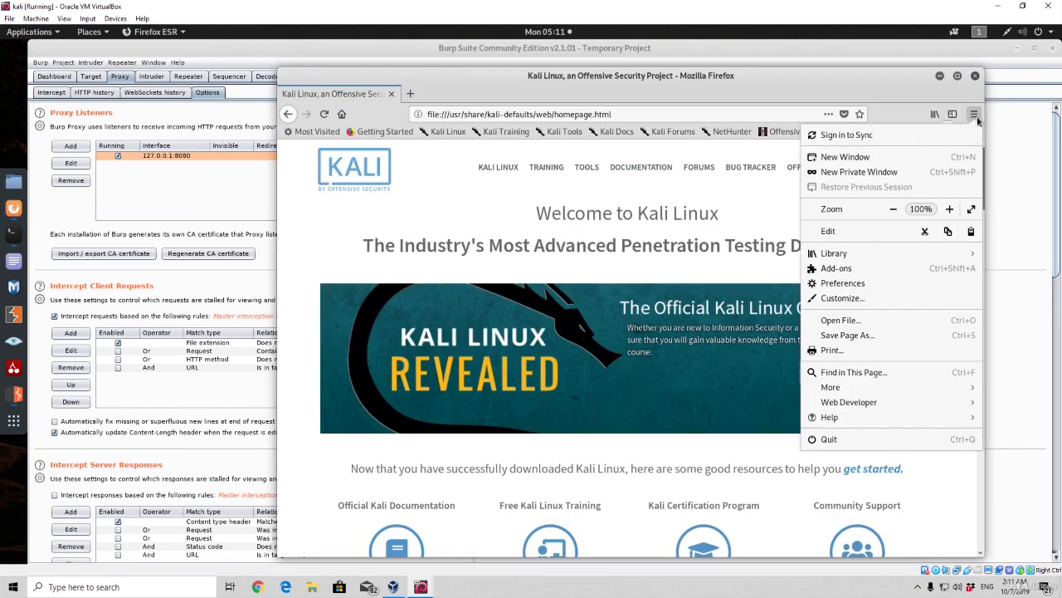
{"action": "left_click", "coordinate": [843, 283]}
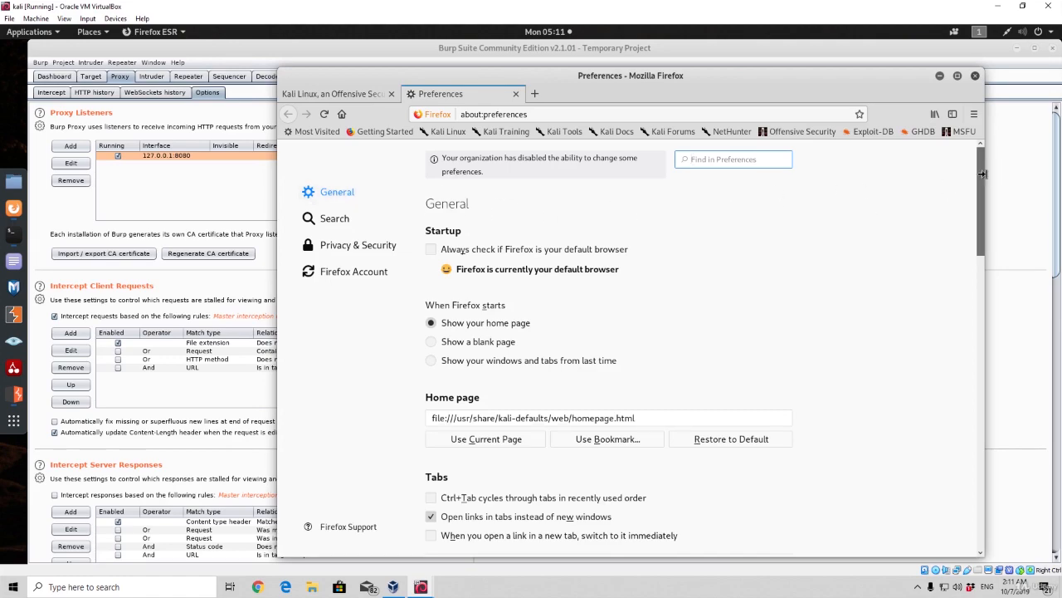
{"action": "left_click_drag", "start_coordinate": [982, 174], "coordinate": [983, 506]}
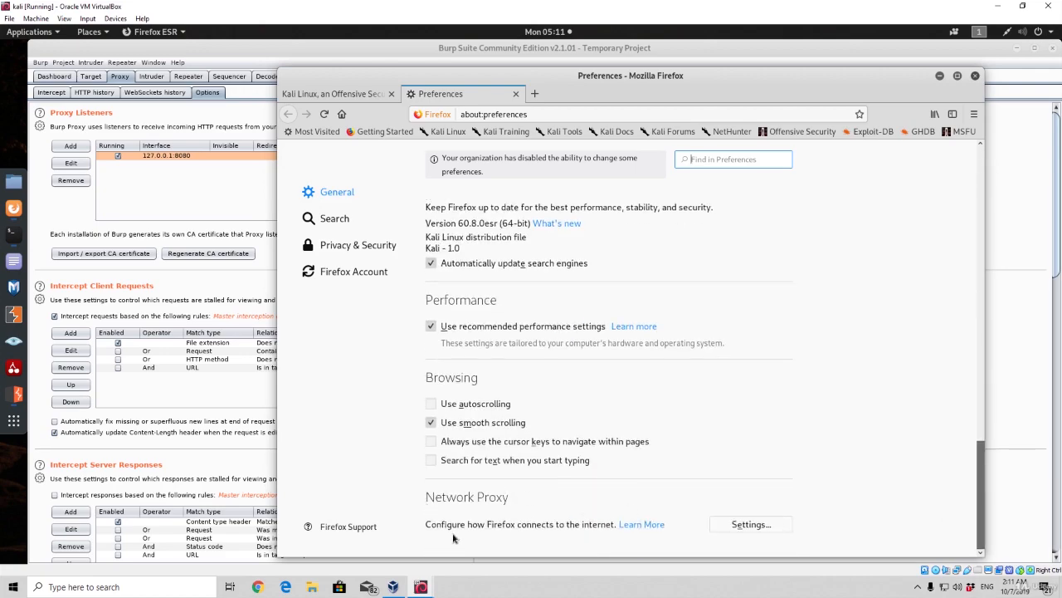
{"action": "left_click", "coordinate": [750, 524]}
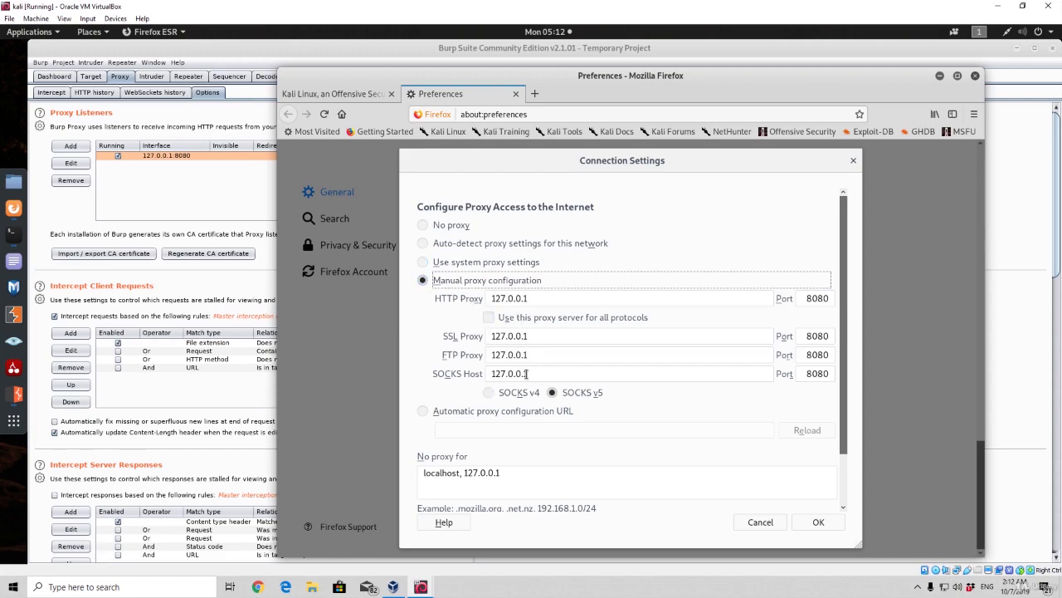
Check the manual HTTP, SSL, FTP and SOCKS proxy addresses, select SOCKS v5 and accept the connection settings
{"action": "left_click_drag", "start_coordinate": [529, 301], "coordinate": [487, 303]}
{"action": "left_click", "coordinate": [460, 326]}
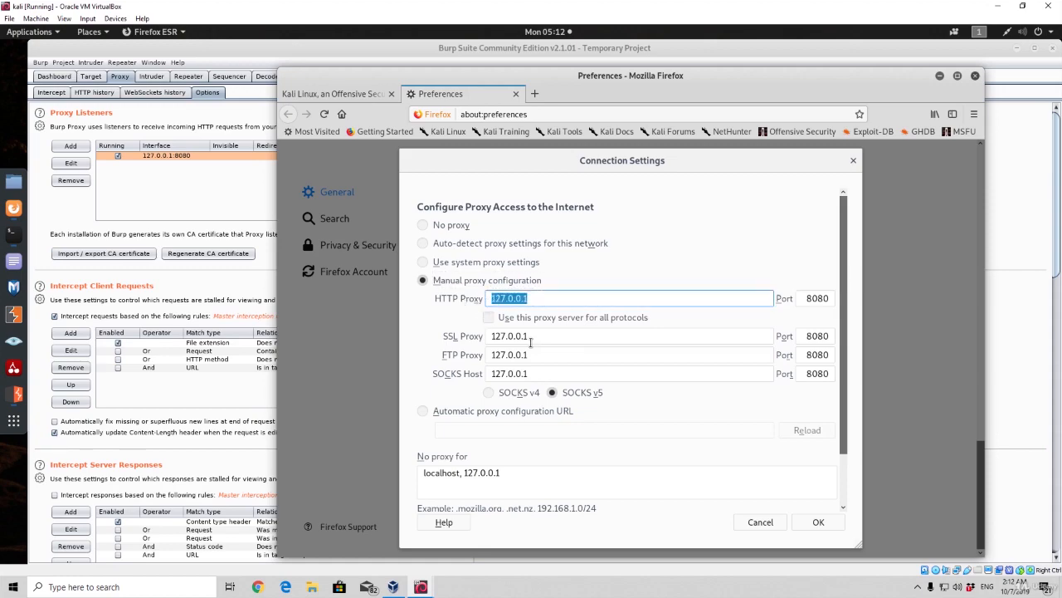
{"action": "key", "text": "shift+Tab"}
{"action": "left_click_drag", "start_coordinate": [536, 355], "coordinate": [480, 357]}
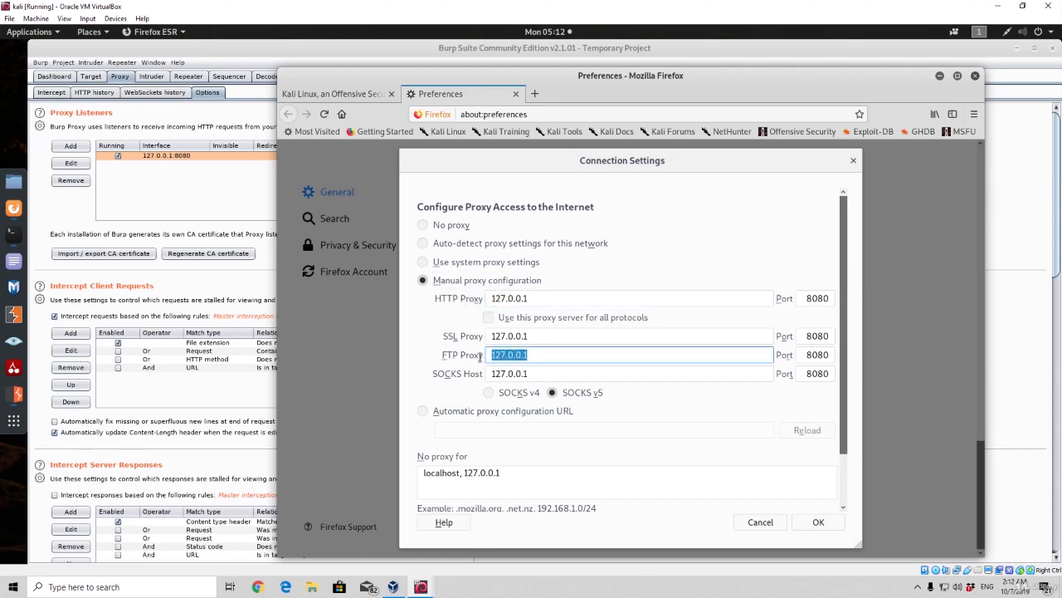
{"action": "left_click_drag", "start_coordinate": [536, 376], "coordinate": [492, 374]}
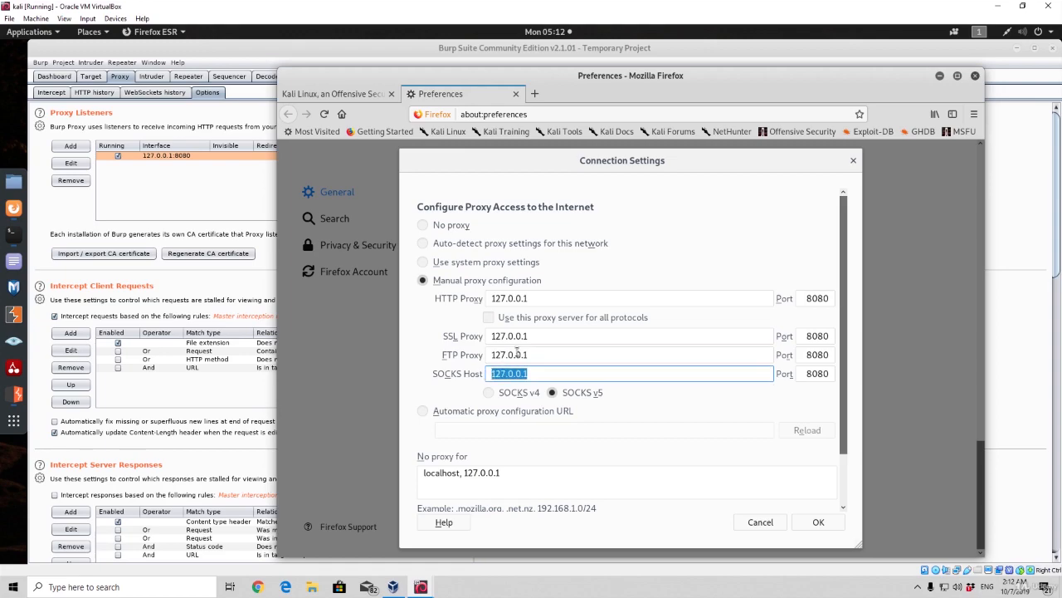
{"action": "left_click_drag", "start_coordinate": [532, 337], "coordinate": [486, 338]}
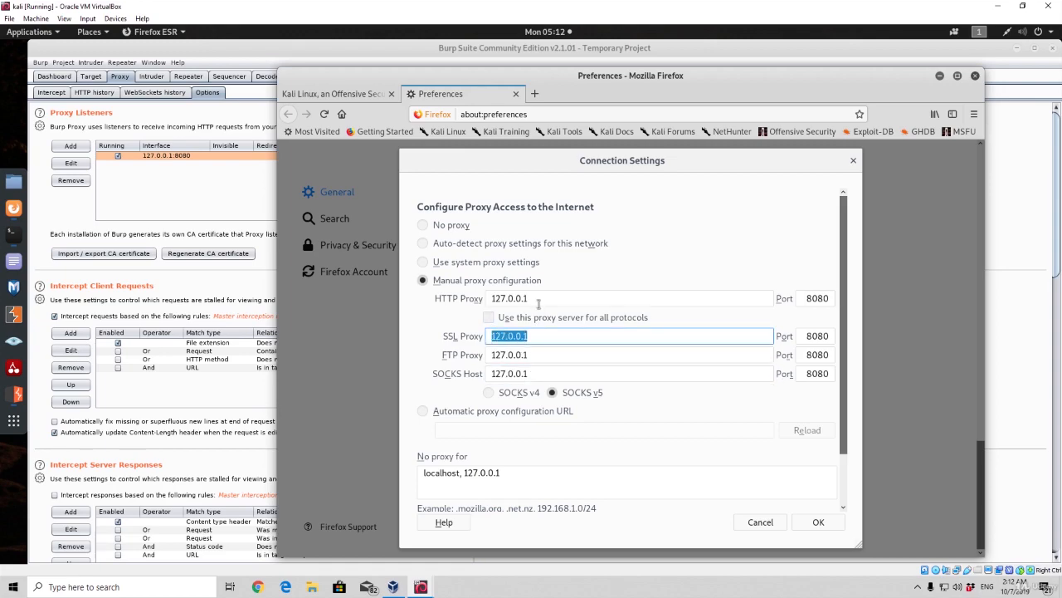
{"action": "left_click_drag", "start_coordinate": [536, 302], "coordinate": [488, 306]}
{"action": "left_click", "coordinate": [468, 313]}
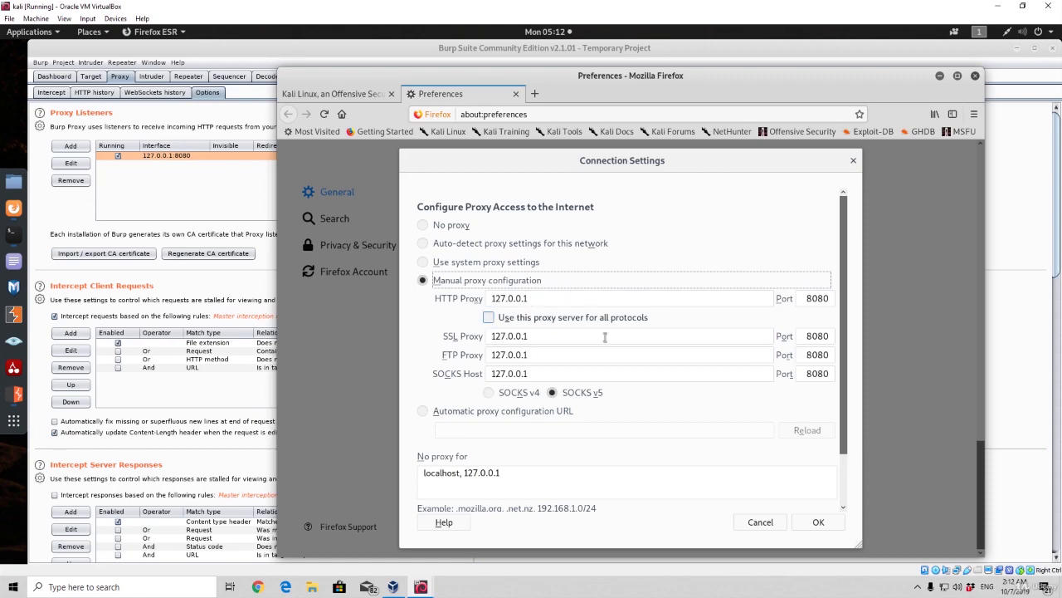
{"action": "left_click", "coordinate": [553, 396]}
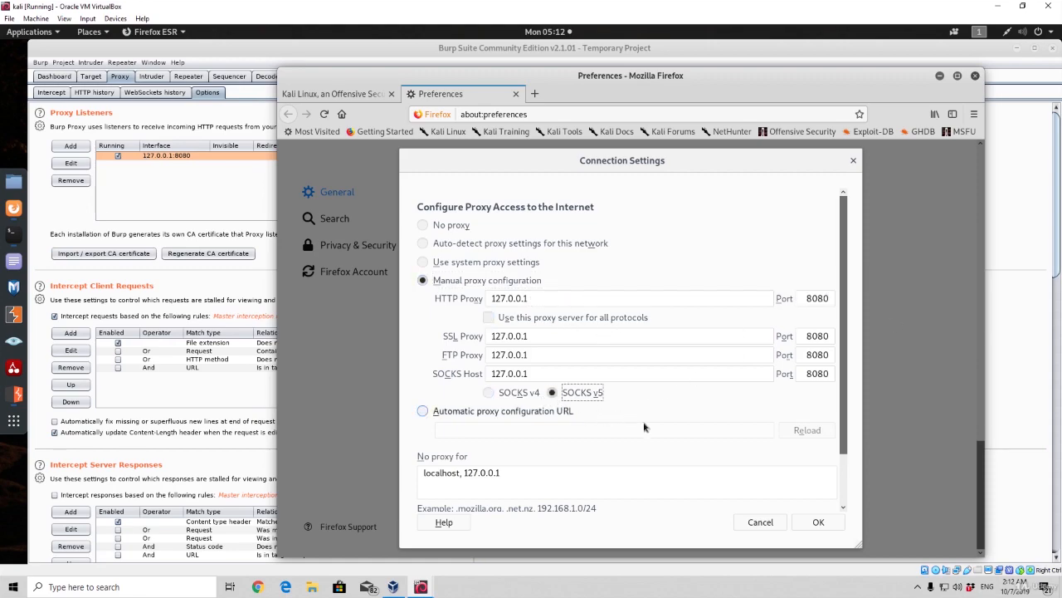
{"action": "left_click", "coordinate": [818, 522]}
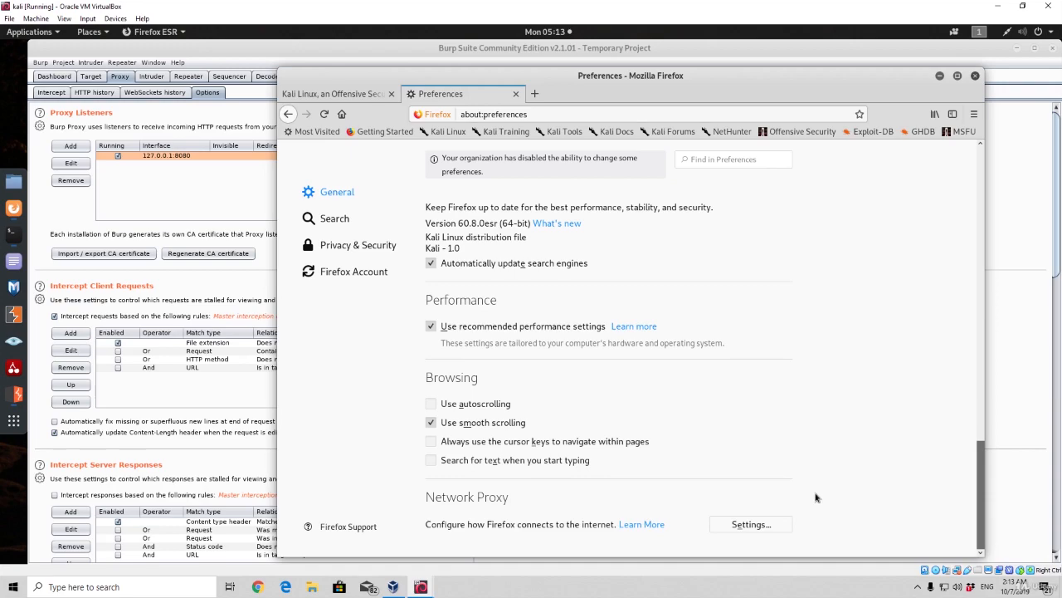
{"action": "left_click", "coordinate": [534, 92]}
{"action": "type", "text": "arh.bg.ac.rs/"}
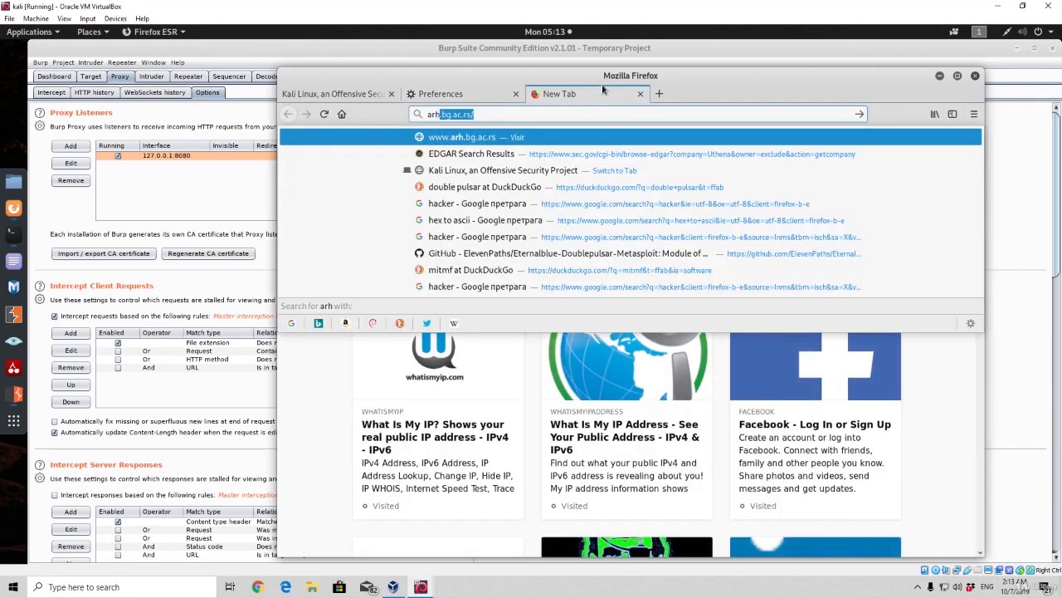
{"action": "key", "text": "Return"}
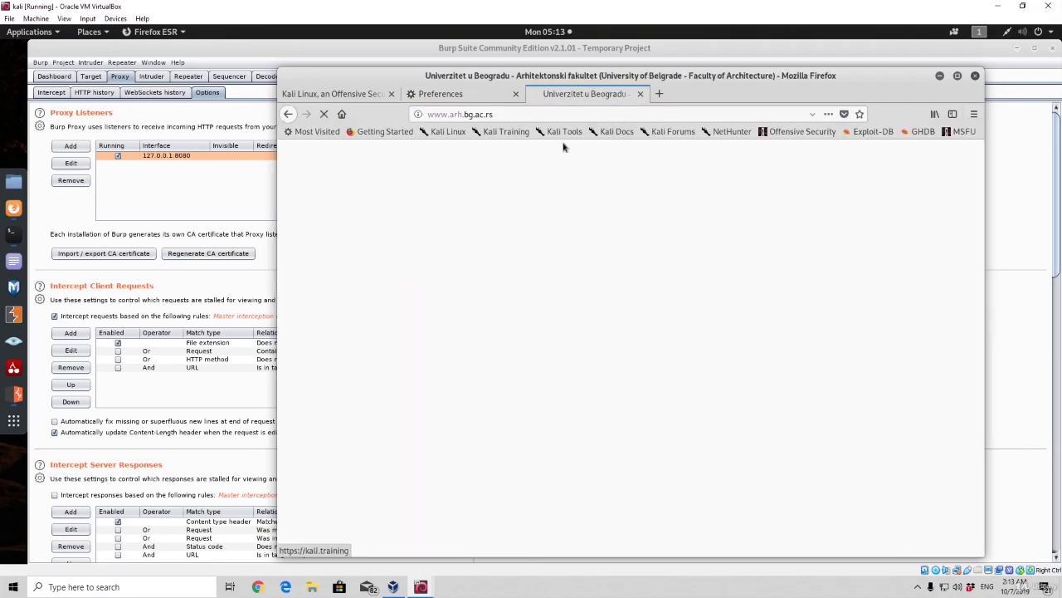
Switch to Burp Suite to check the proxy's Intercept view and return to Firefox
{"action": "left_click", "coordinate": [83, 111]}
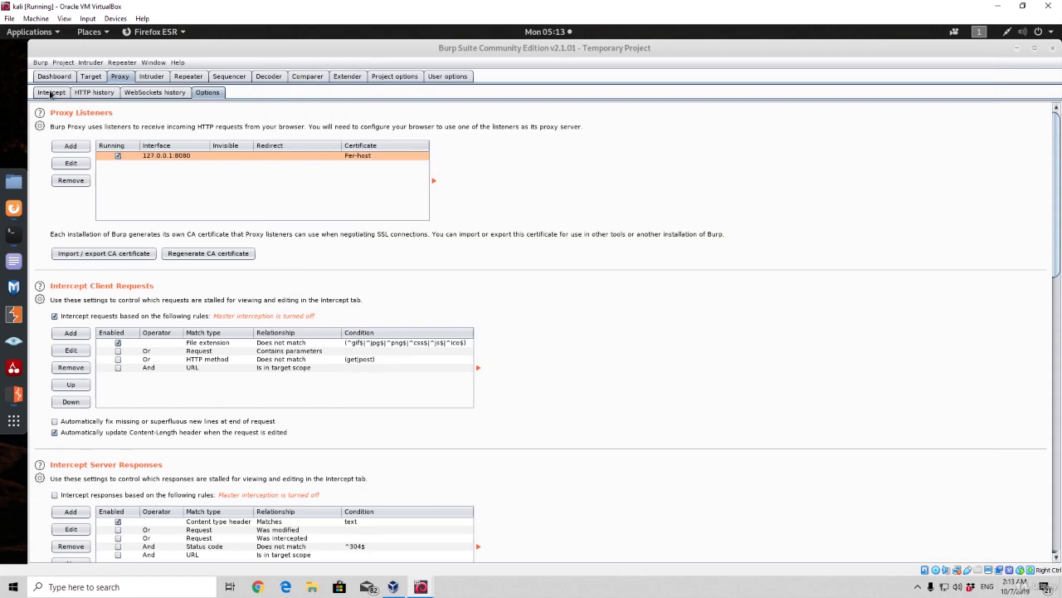
{"action": "left_click", "coordinate": [51, 92]}
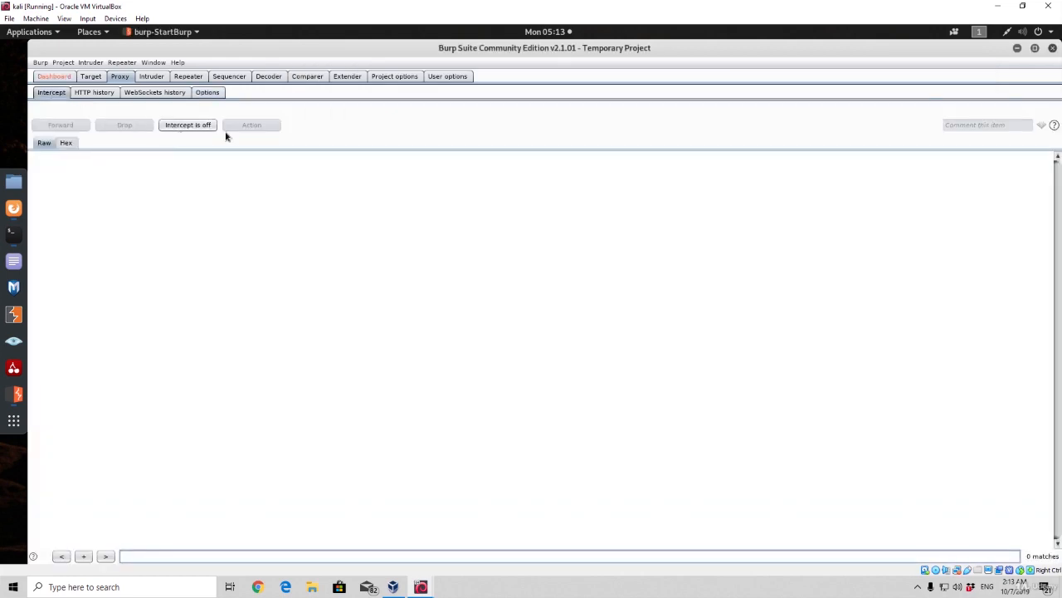
{"action": "left_click", "coordinate": [13, 208]}
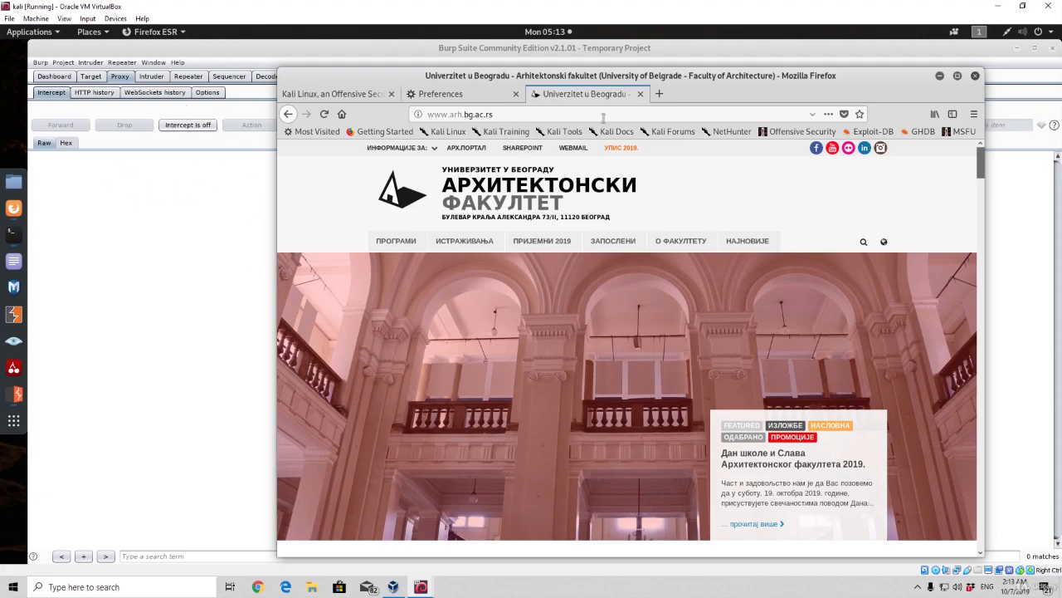
Load facebook.com in another new browser tab
{"action": "left_click", "coordinate": [659, 94]}
{"action": "type", "text": "facebook.com/"}
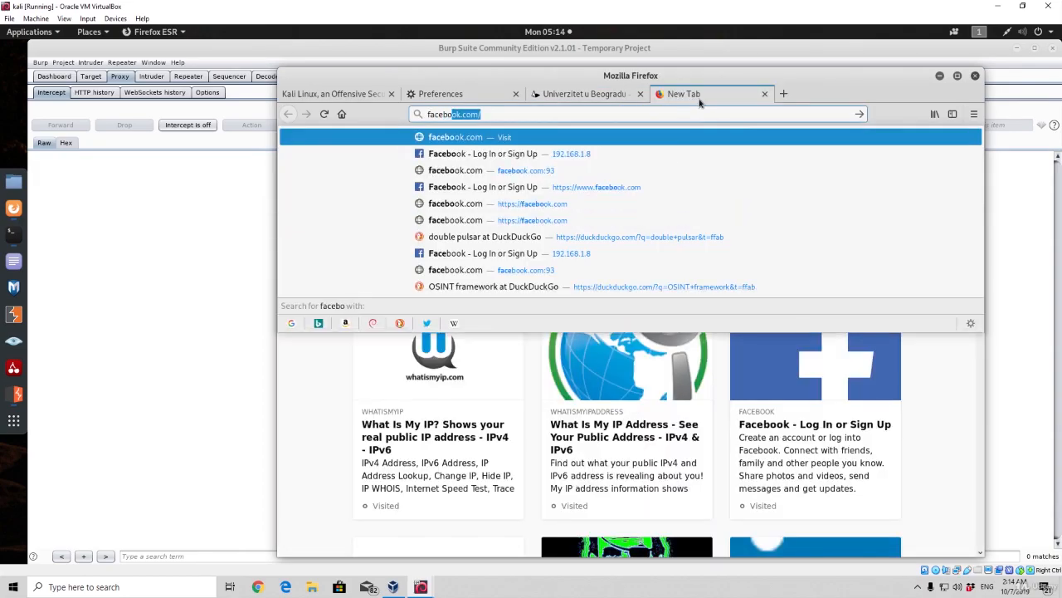
{"action": "key", "text": "Return"}
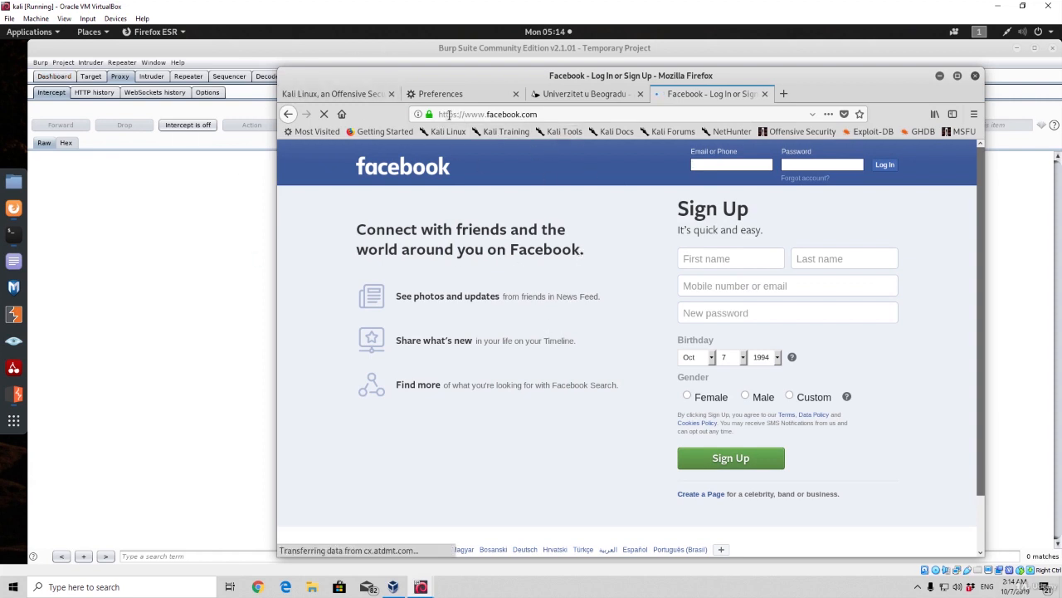
{"action": "left_click", "coordinate": [551, 114]}
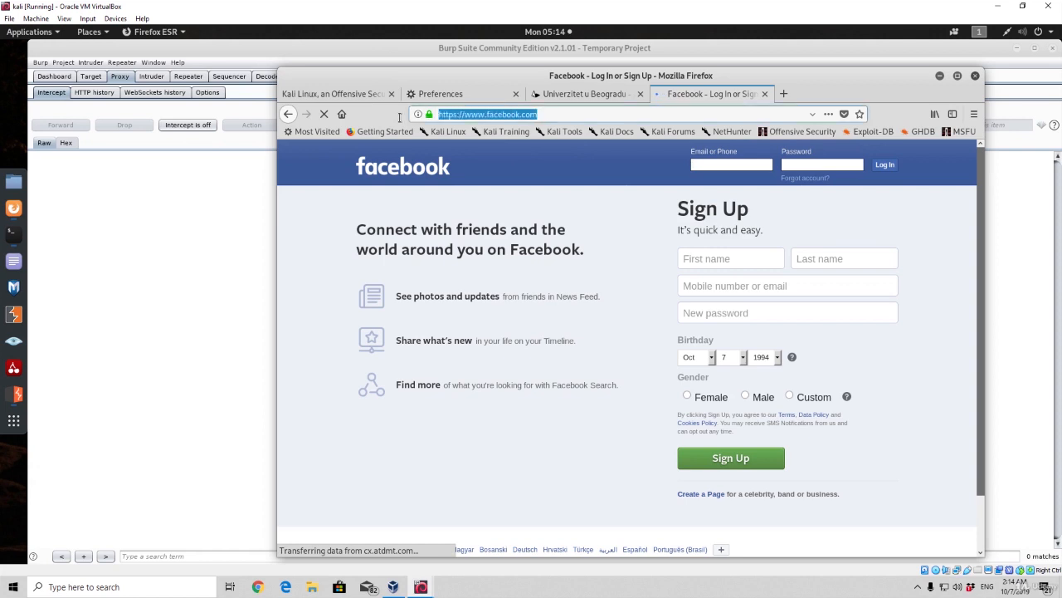
{"action": "left_click", "coordinate": [337, 197]}
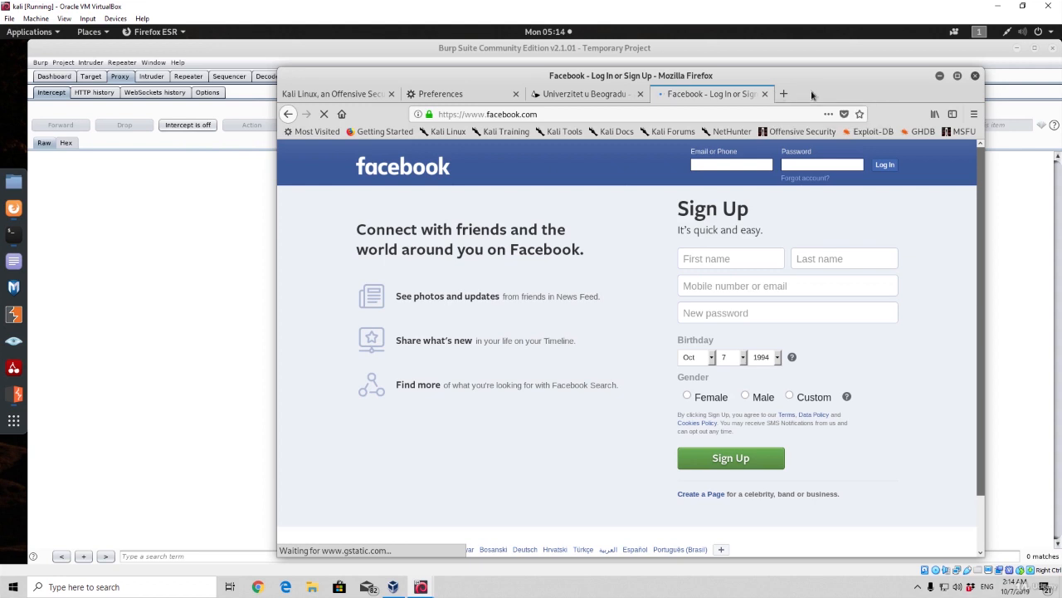
{"action": "left_click", "coordinate": [782, 93]}
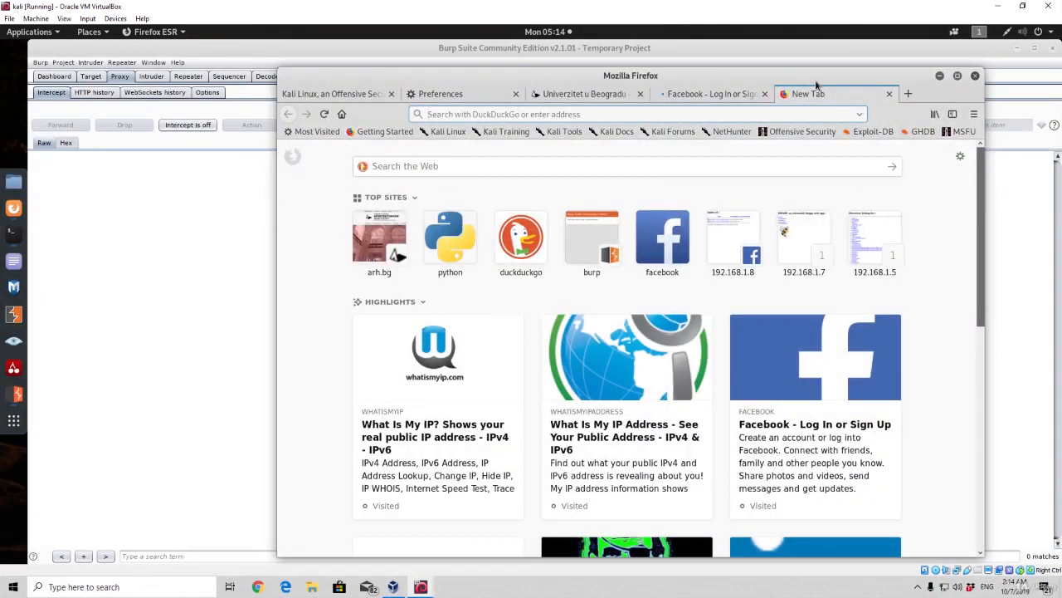
{"action": "type", "text": "http://"}
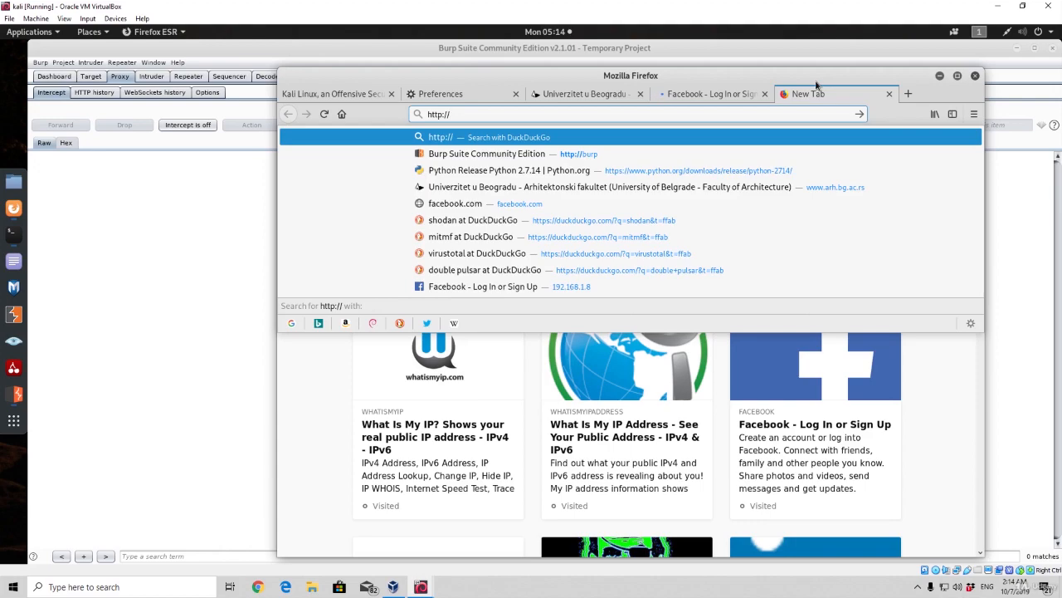
{"action": "type", "text": "burp"}
{"action": "key", "text": "Return"}
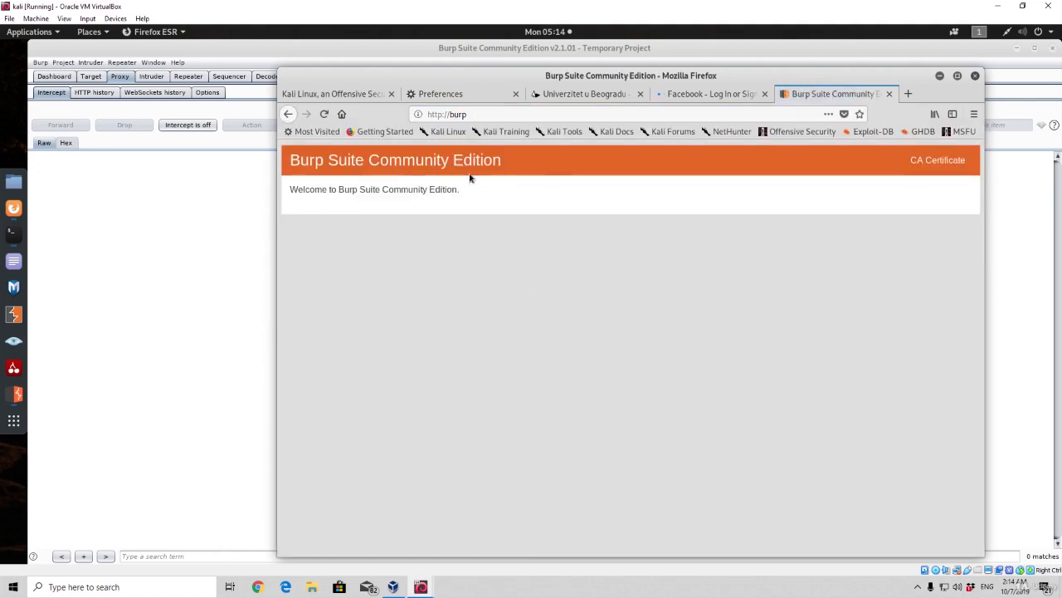
{"action": "left_click", "coordinate": [941, 166]}
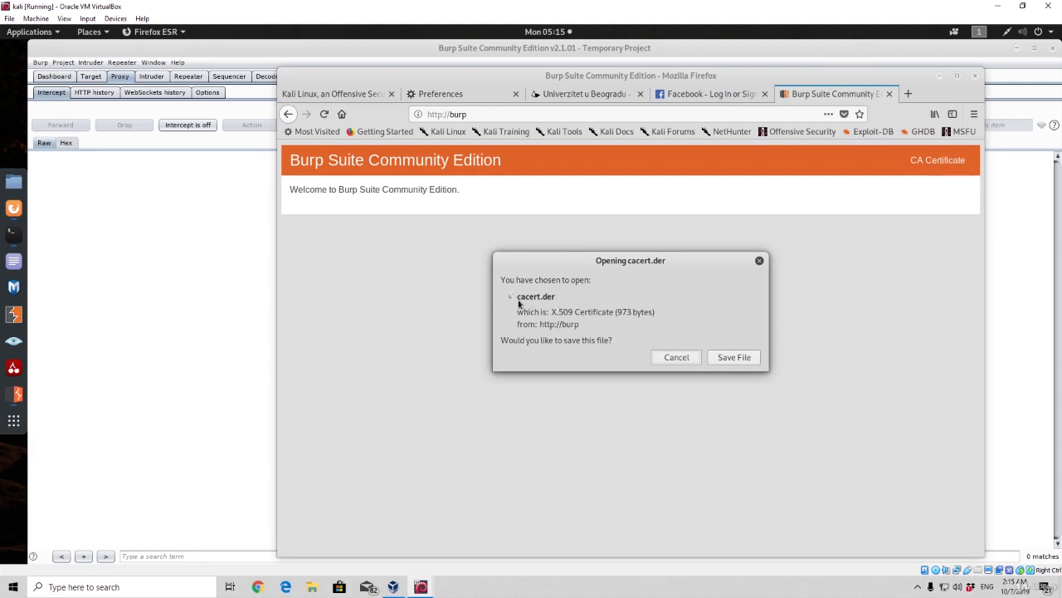
{"action": "left_click", "coordinate": [746, 360]}
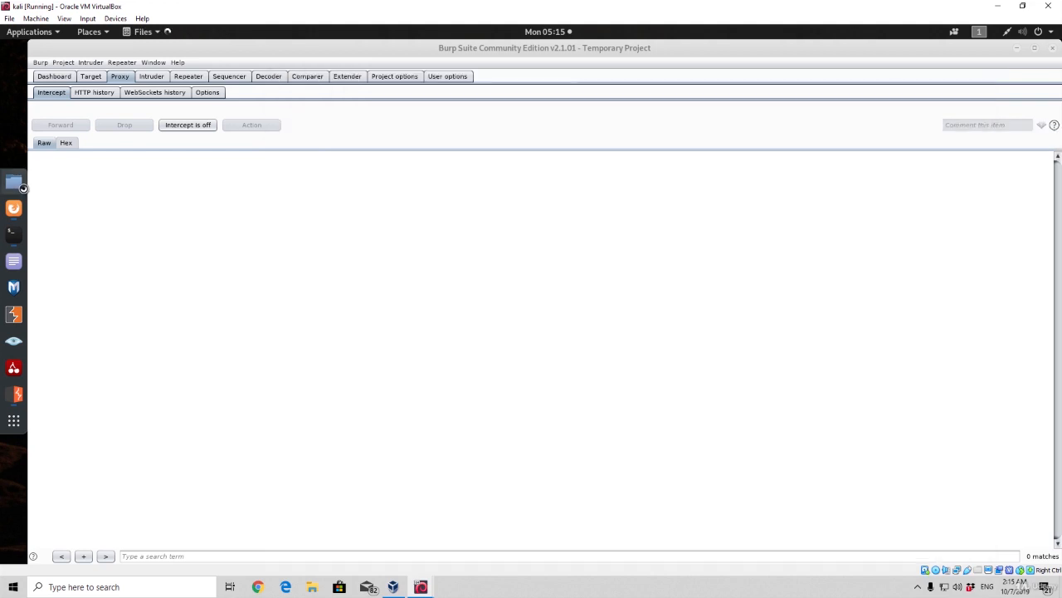
Check the downloaded cacert certificate files in the Downloads folder, close the file manager and return to Firefox
{"action": "left_click", "coordinate": [940, 76]}
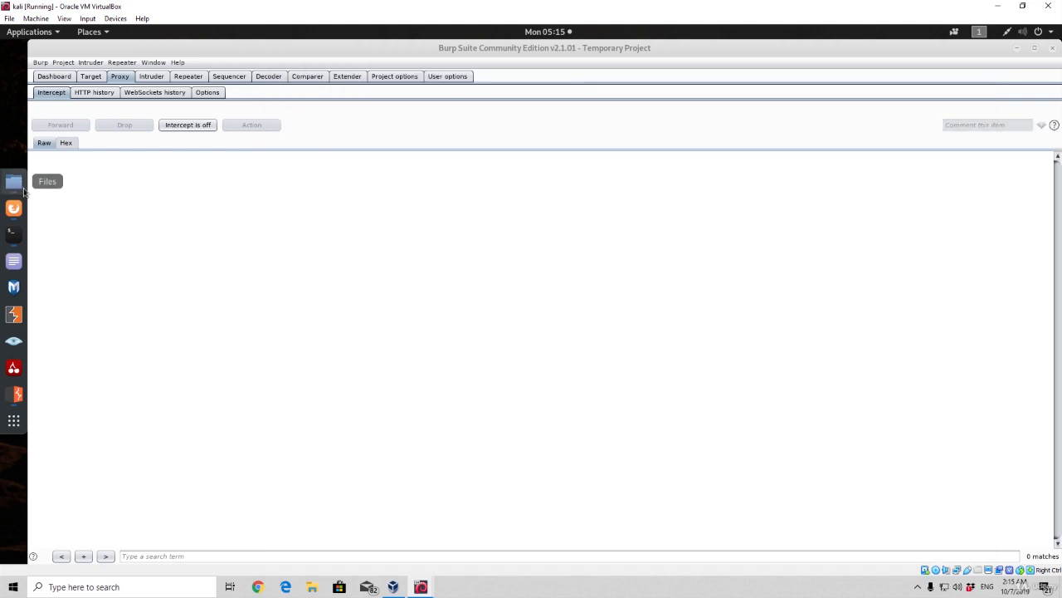
{"action": "left_click", "coordinate": [23, 190]}
{"action": "left_click", "coordinate": [92, 205]}
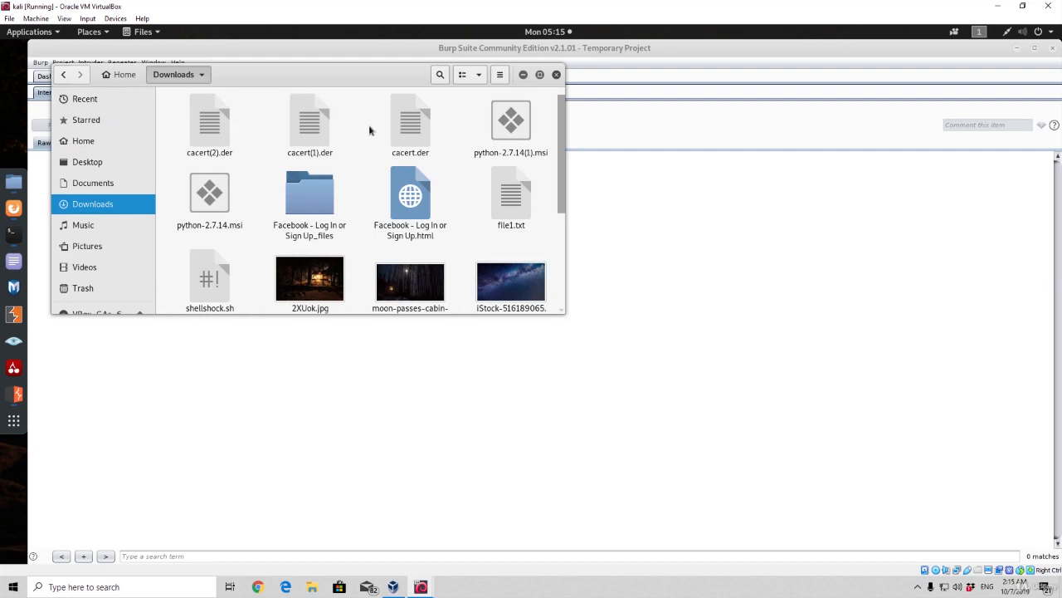
{"action": "mouse_move", "coordinate": [173, 102]}
{"action": "left_mouse_down"}
{"action": "mouse_move", "coordinate": [427, 116]}
{"action": "mouse_move", "coordinate": [429, 127]}
{"action": "mouse_move", "coordinate": [356, 133]}
{"action": "mouse_move", "coordinate": [172, 114]}
{"action": "left_mouse_up"}
{"action": "left_click", "coordinate": [375, 116]}
{"action": "left_click", "coordinate": [171, 112]}
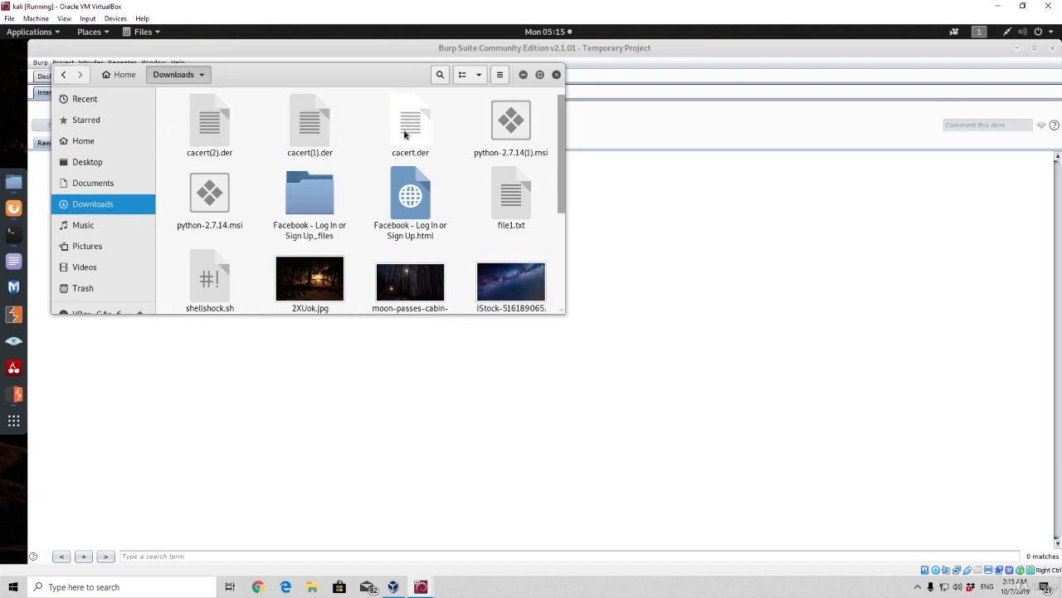
{"action": "left_click_drag", "start_coordinate": [348, 147], "coordinate": [137, 113]}
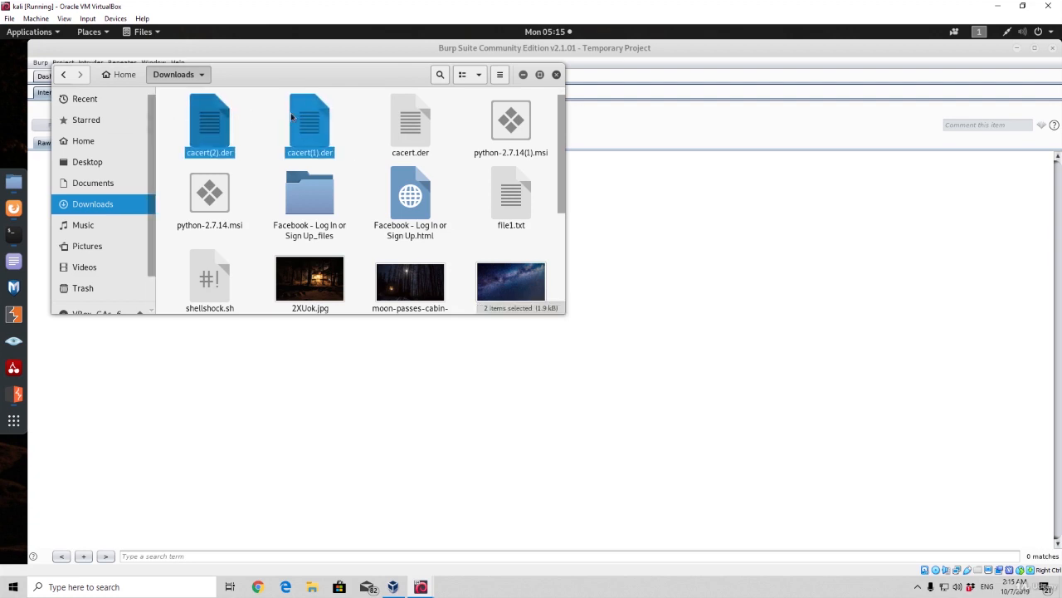
{"action": "left_click", "coordinate": [367, 107]}
{"action": "left_click_drag", "start_coordinate": [376, 111], "coordinate": [457, 141]}
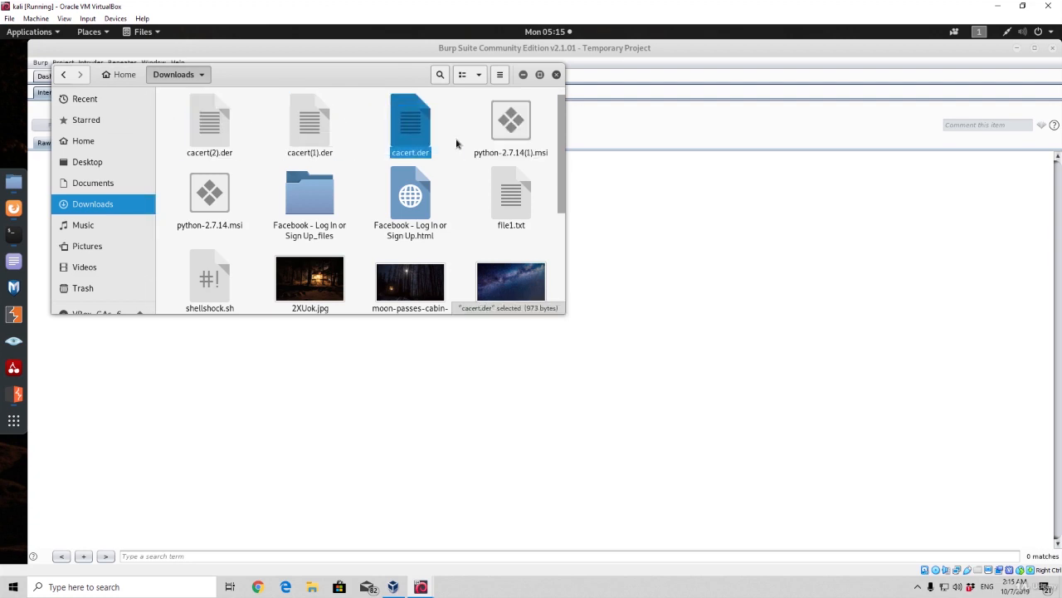
{"action": "left_click", "coordinate": [458, 142]}
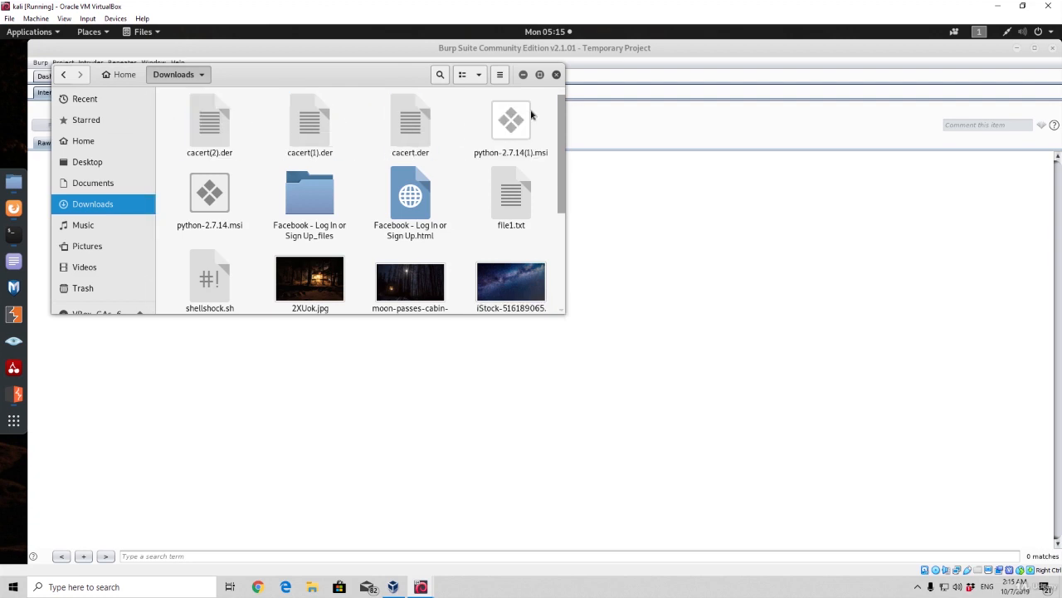
{"action": "left_click", "coordinate": [557, 74]}
{"action": "left_click", "coordinate": [14, 208]}
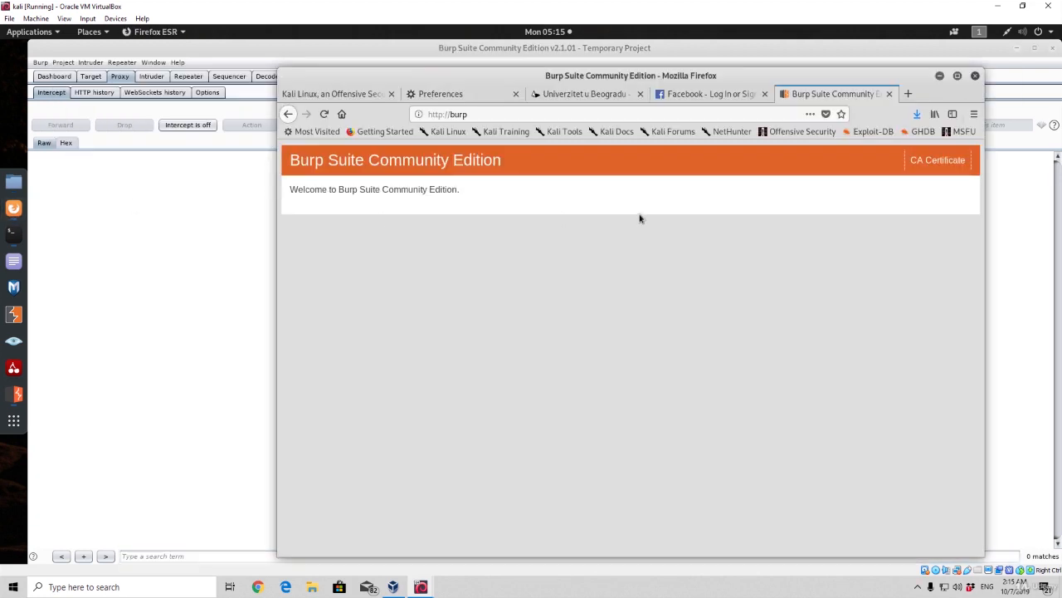
Open the Certificate Manager's list of authorities from Firefox's Privacy & Security preferences
{"action": "left_click", "coordinate": [975, 115]}
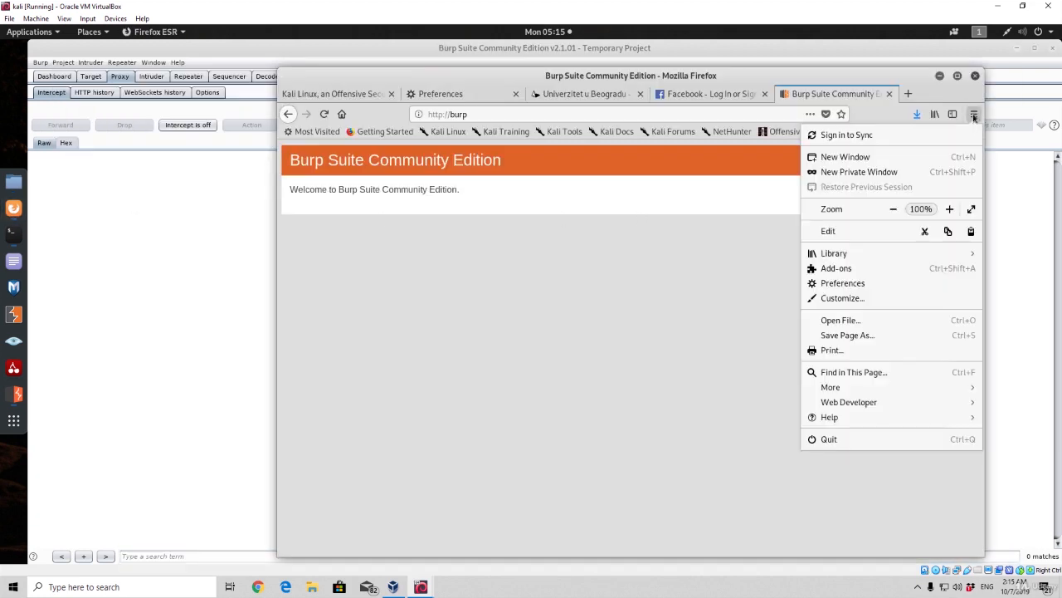
{"action": "left_click", "coordinate": [842, 284]}
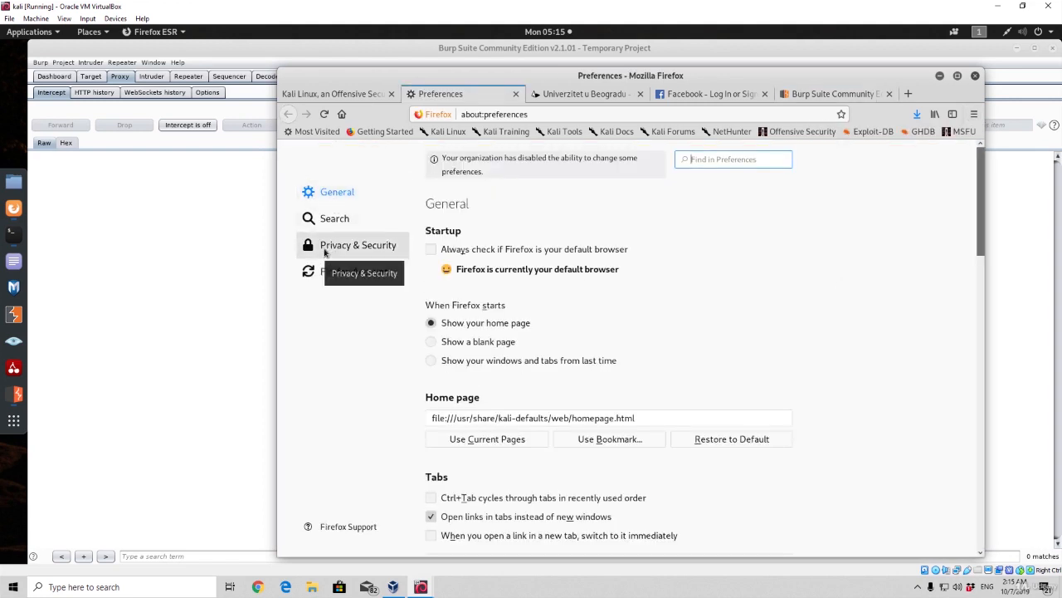
{"action": "left_click", "coordinate": [345, 249]}
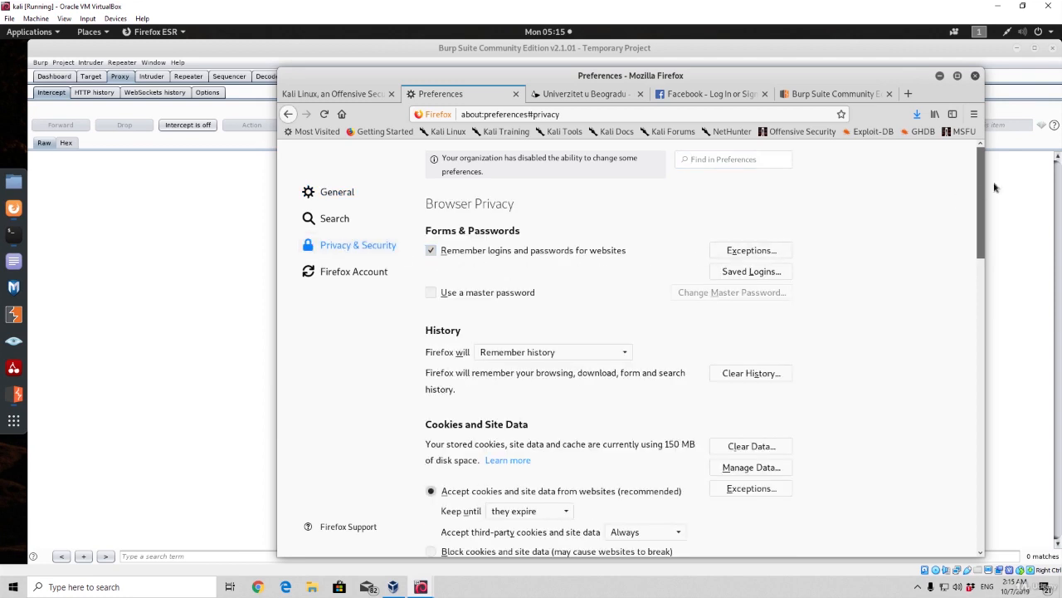
{"action": "left_click_drag", "start_coordinate": [980, 193], "coordinate": [980, 483]}
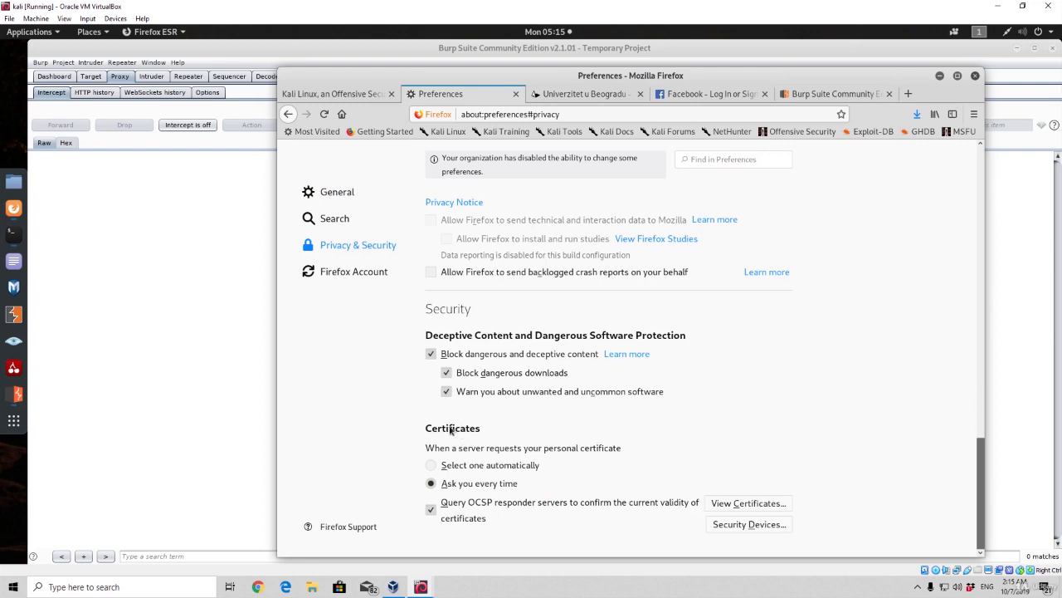
{"action": "left_click", "coordinate": [734, 504]}
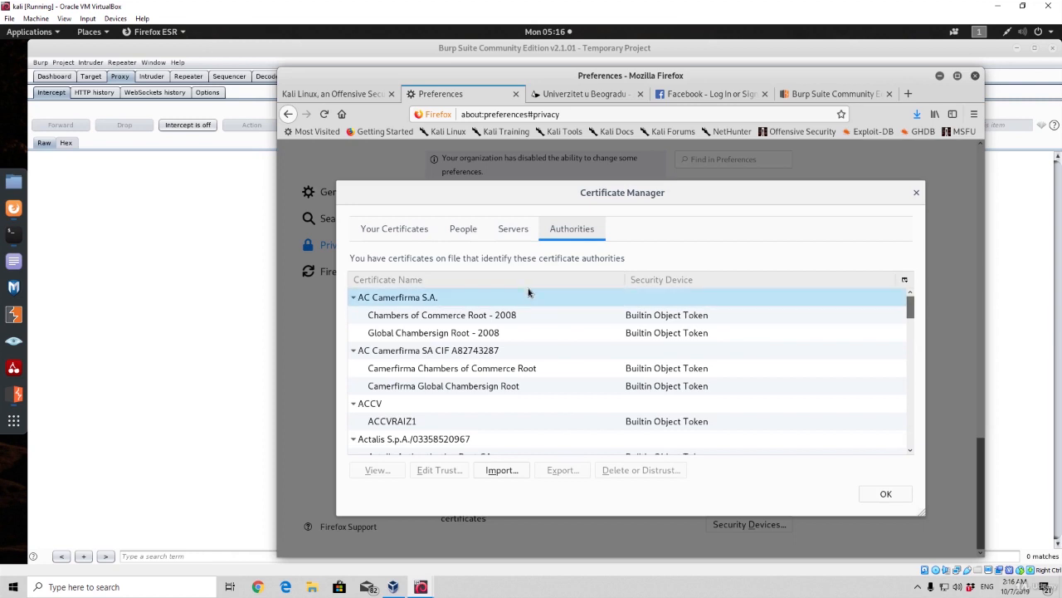
{"action": "left_click", "coordinate": [594, 333]}
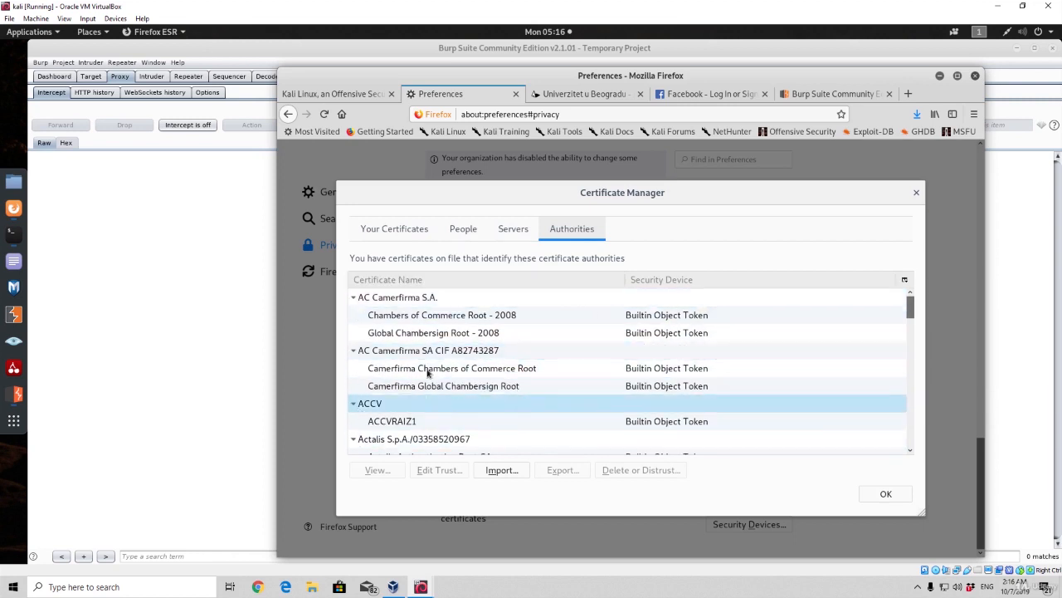
Try to import cacert.der from Downloads as a certificate authority, and close the Certificate Manager
{"action": "left_click", "coordinate": [505, 472]}
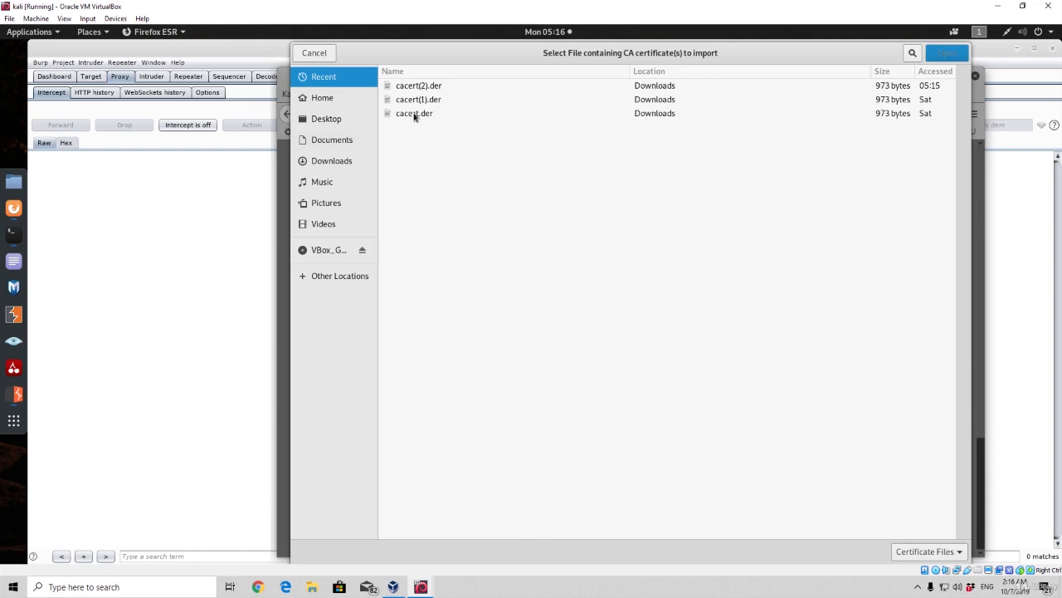
{"action": "left_click", "coordinate": [414, 114]}
{"action": "left_click", "coordinate": [947, 53]}
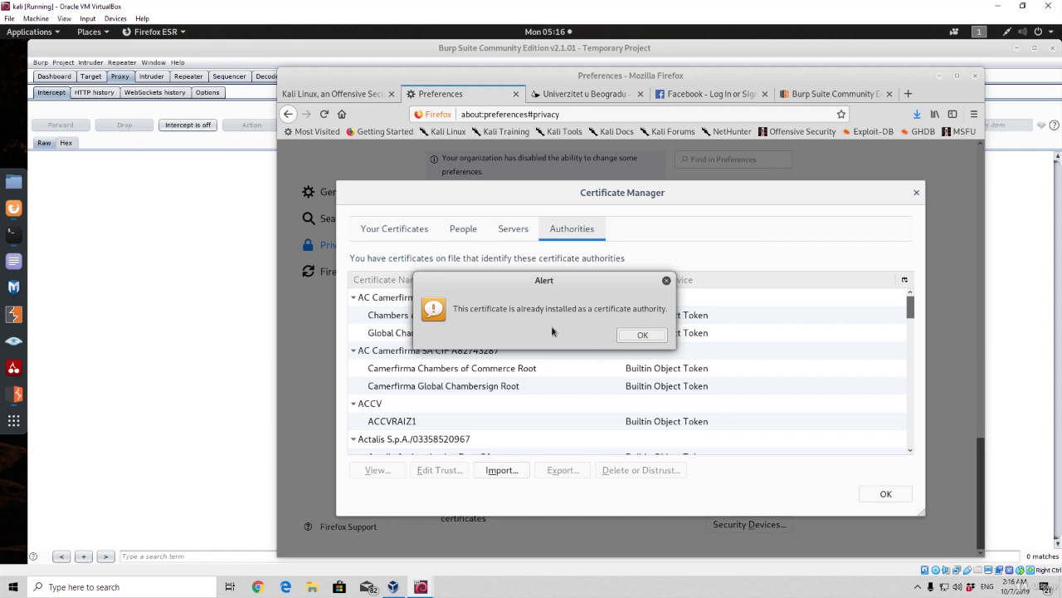
{"action": "left_click", "coordinate": [640, 334]}
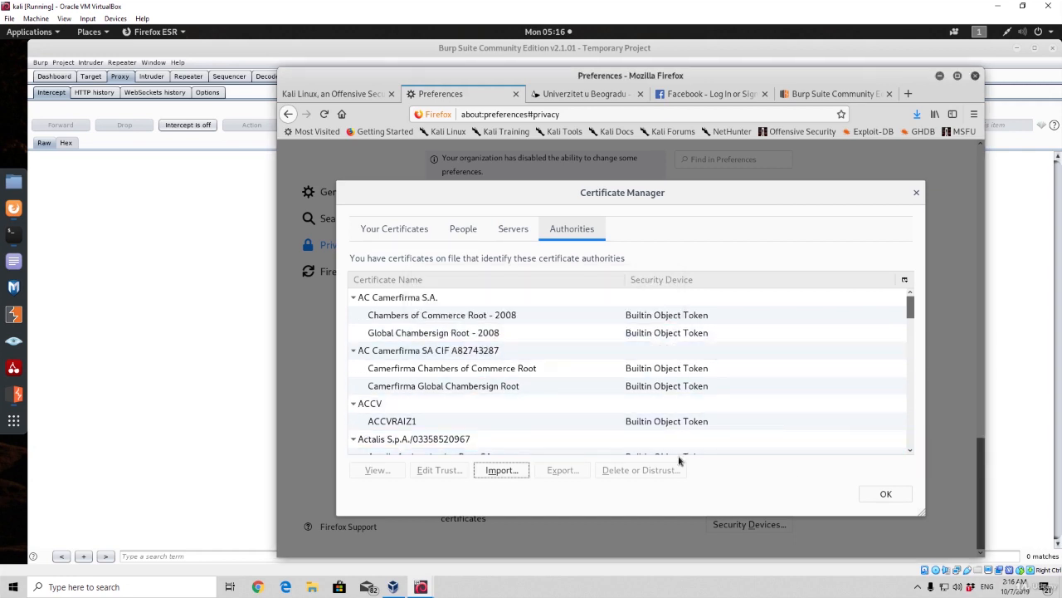
{"action": "left_click", "coordinate": [886, 494]}
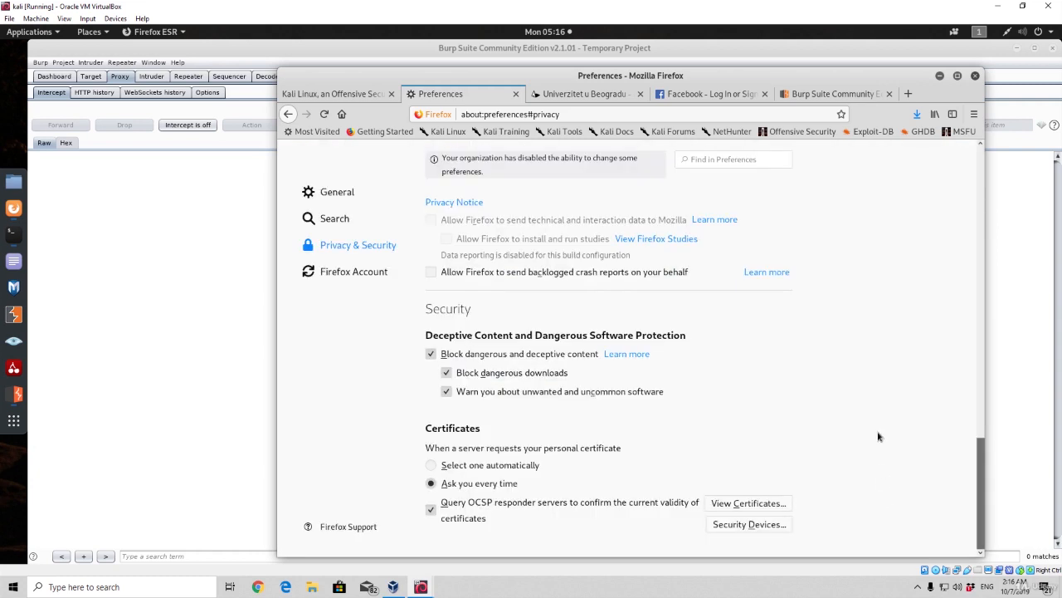
Reload the Facebook page in its browser tab and leave Firefox for Burp Suite
{"action": "left_click", "coordinate": [710, 94]}
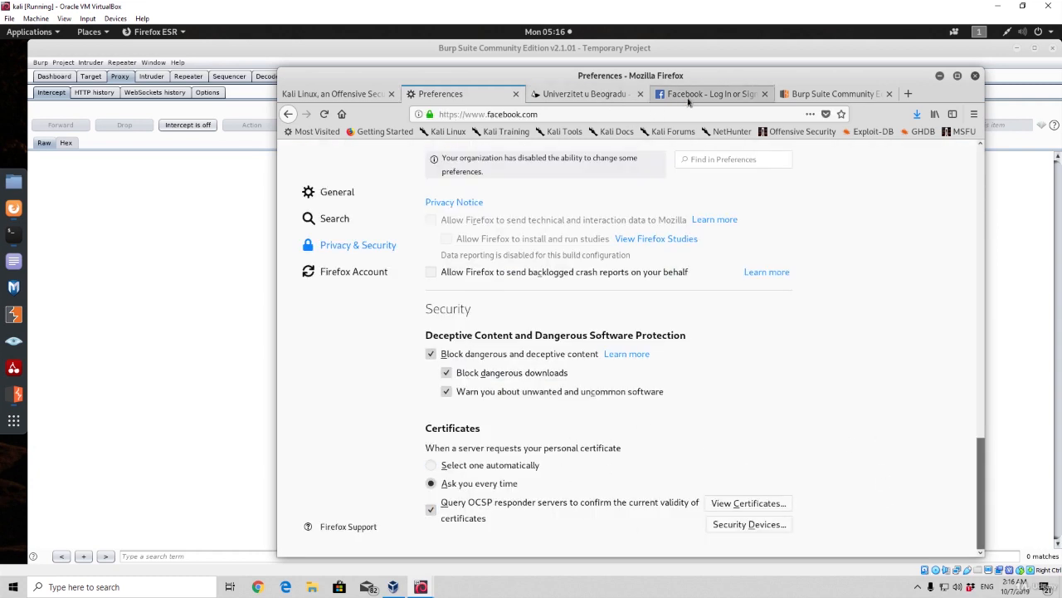
{"action": "left_click", "coordinate": [325, 115]}
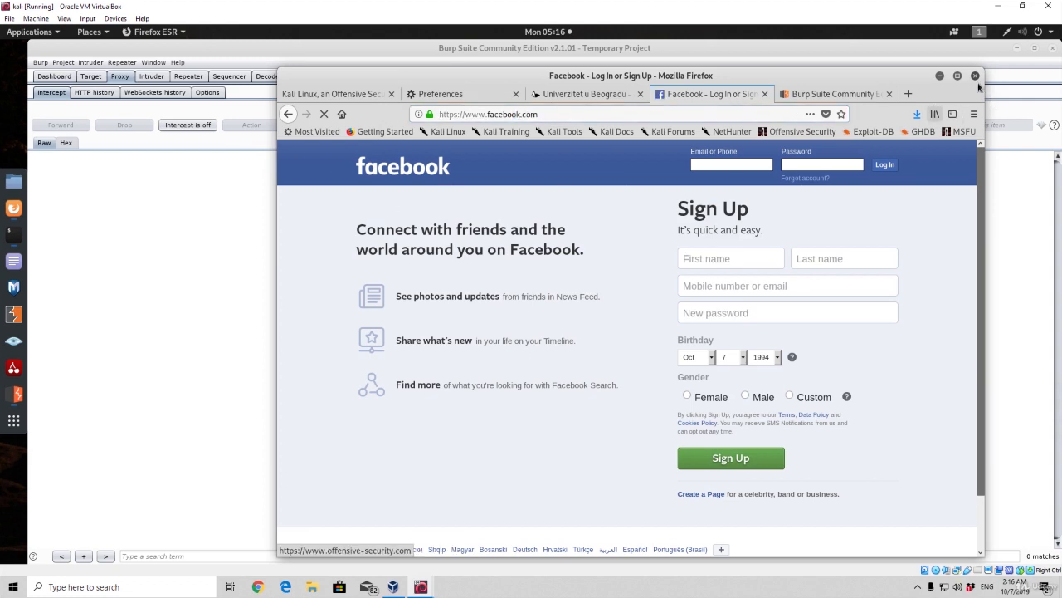
{"action": "key", "text": "alt+F4"}
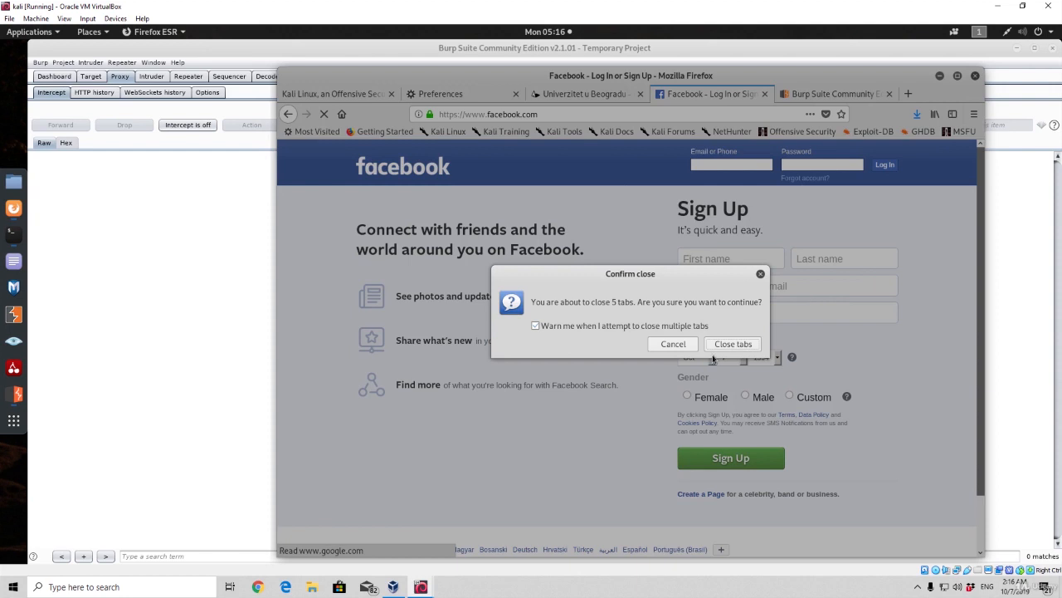
{"action": "key", "text": "Escape"}
{"action": "key", "text": "alt+Tab"}
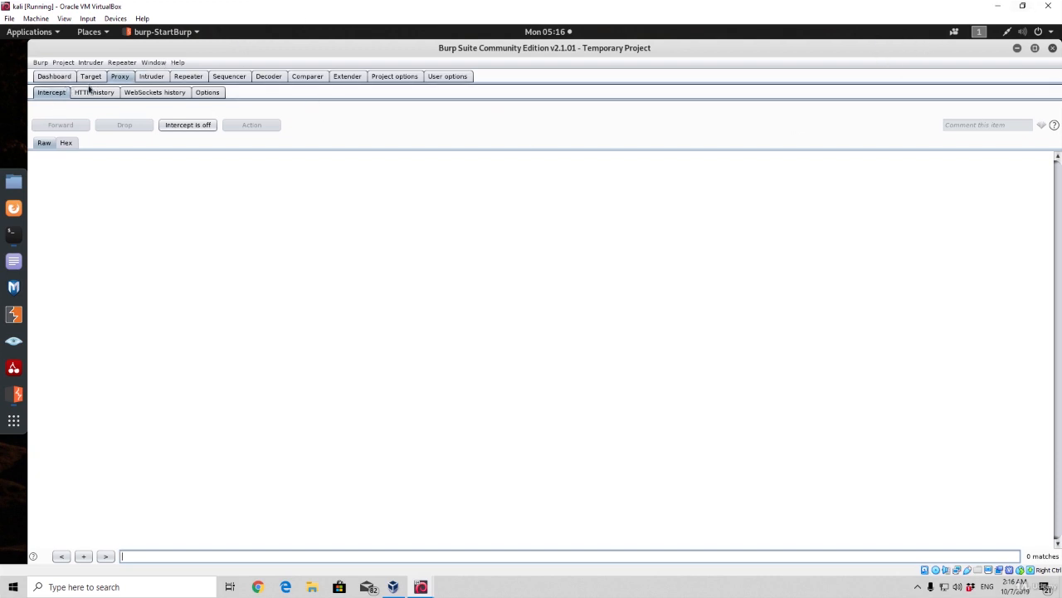
{"action": "left_click", "coordinate": [89, 77]}
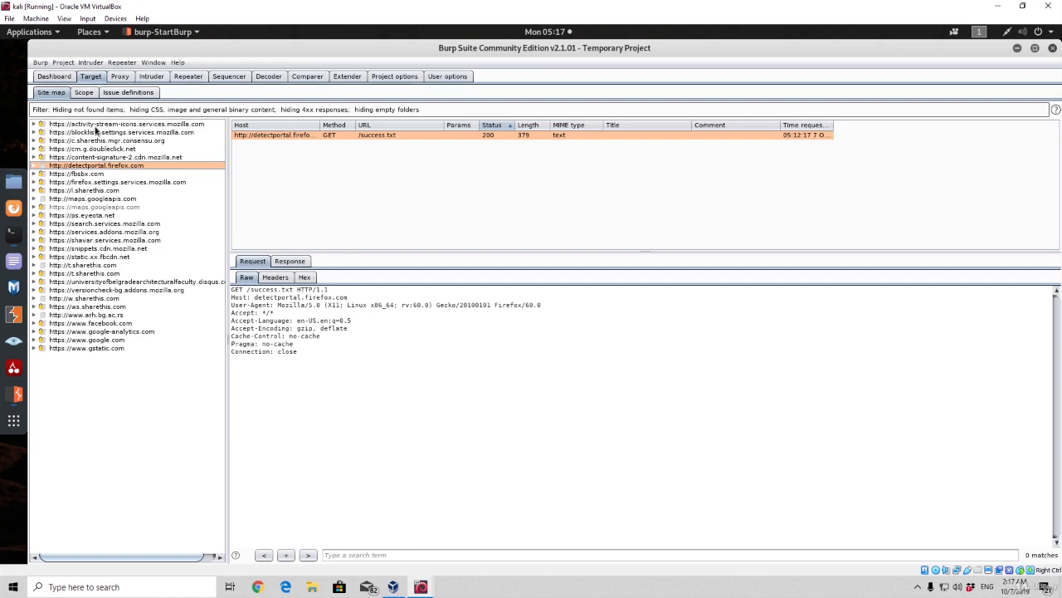
{"action": "left_click", "coordinate": [96, 126]}
{"action": "left_click", "coordinate": [100, 182]}
{"action": "left_click", "coordinate": [101, 224]}
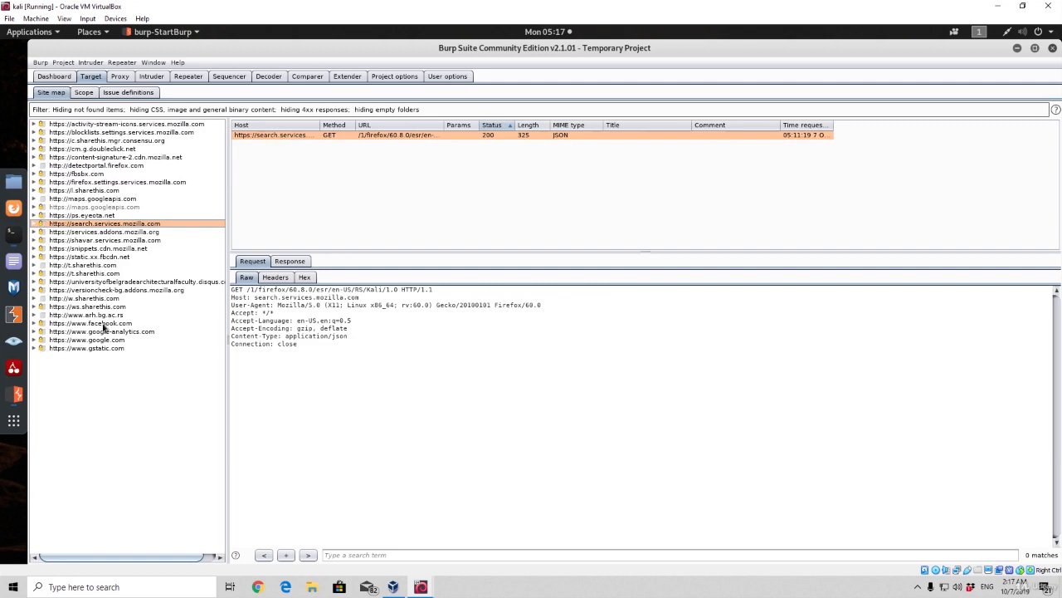
{"action": "left_click", "coordinate": [103, 323]}
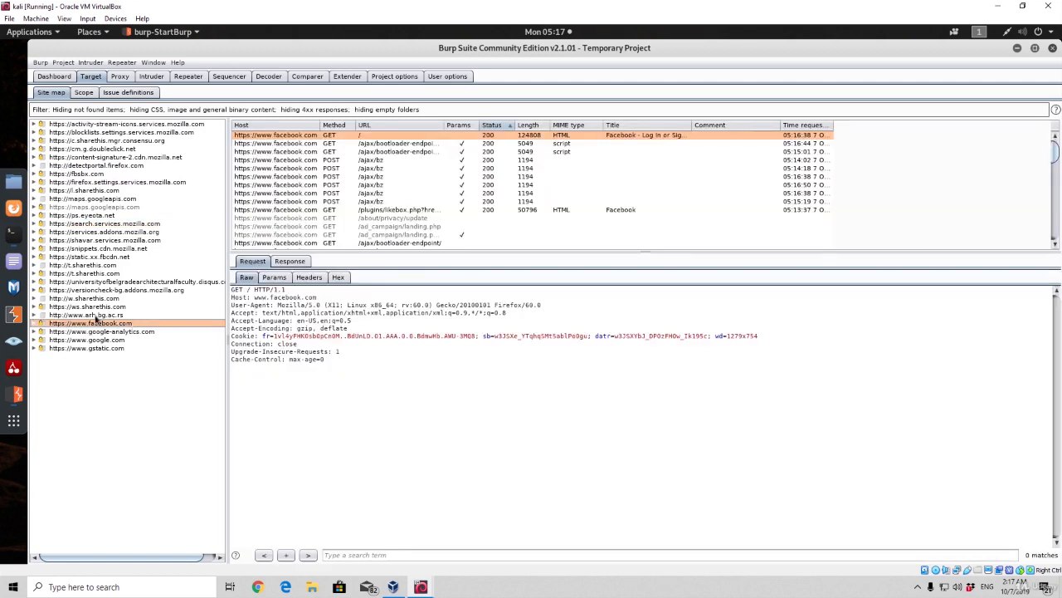
{"action": "left_click", "coordinate": [95, 316]}
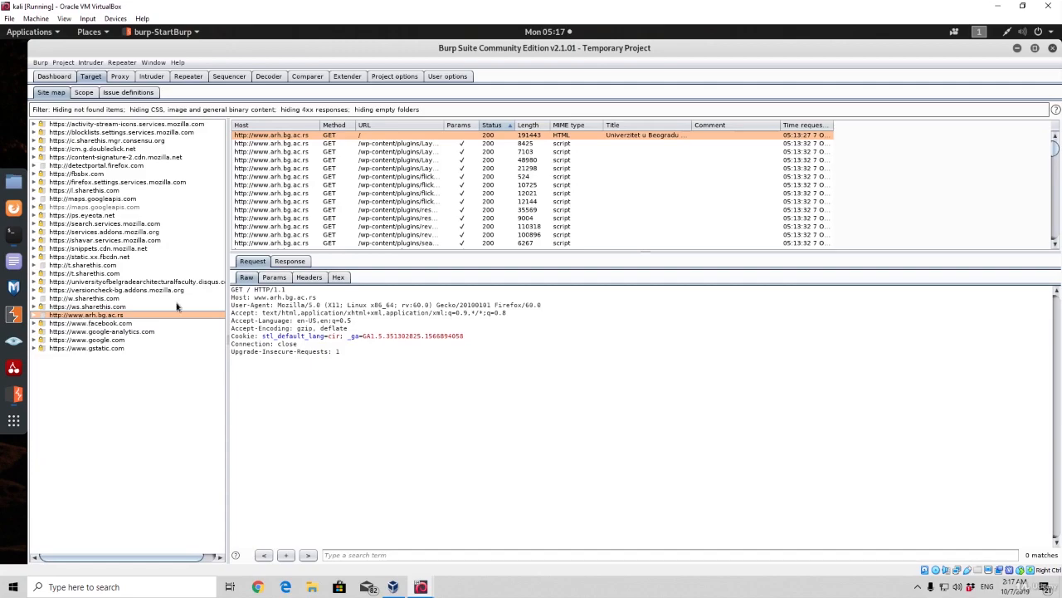
{"action": "left_click", "coordinate": [323, 158]}
{"action": "left_click", "coordinate": [251, 142]}
{"action": "left_click", "coordinate": [539, 222]}
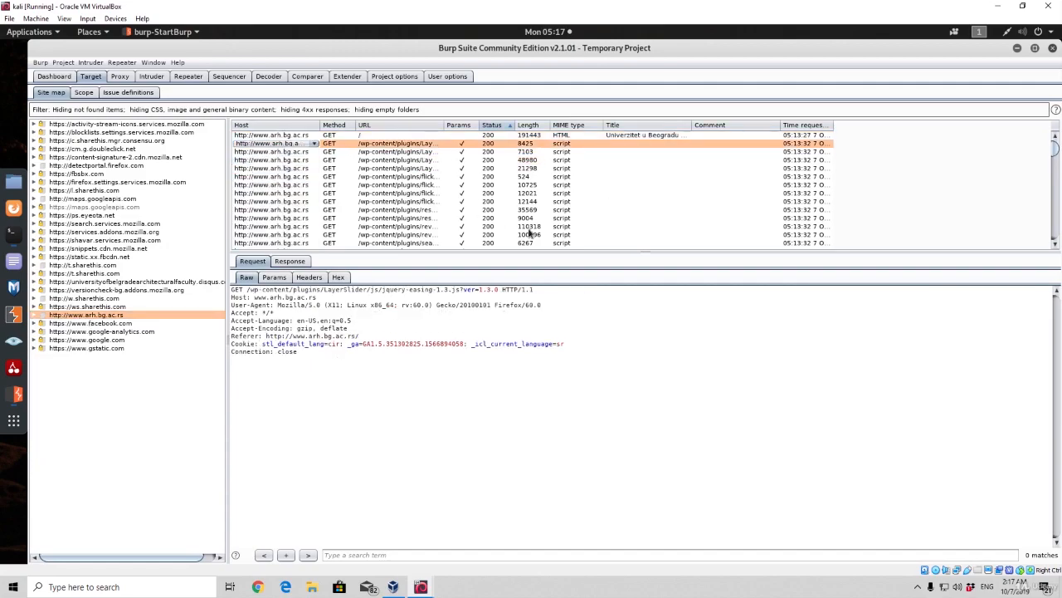
{"action": "key", "text": "Down"}
{"action": "key", "text": "Down"}
{"action": "key", "text": "Down"}
{"action": "key", "text": "Down"}
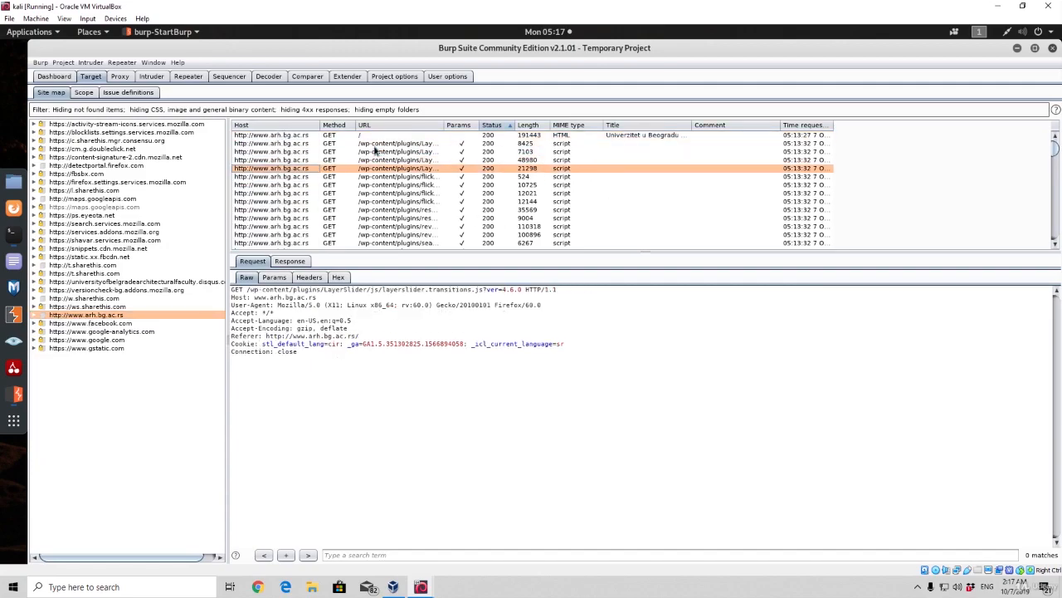
{"action": "key", "text": "Down"}
{"action": "key", "text": "Down"}
{"action": "key", "text": "Down"}
{"action": "key", "text": "Down"}
{"action": "key", "text": "Down"}
{"action": "key", "text": "Down"}
{"action": "key", "text": "Down"}
{"action": "key", "text": "Down"}
{"action": "key", "text": "Down"}
{"action": "key", "text": "Down"}
{"action": "key", "text": "Down"}
{"action": "key", "text": "Down"}
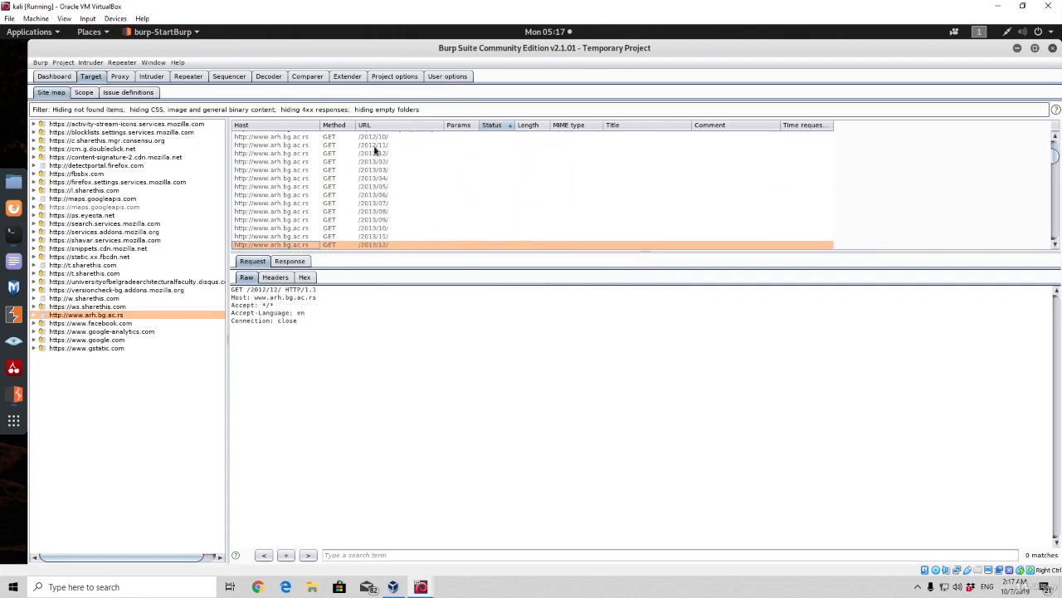
{"action": "key", "text": "Up"}
{"action": "key", "text": "Up"}
{"action": "key", "text": "Up"}
{"action": "key", "text": "Up"}
{"action": "key", "text": "Up"}
{"action": "key", "text": "Up"}
{"action": "key", "text": "Up"}
{"action": "key", "text": "Up"}
{"action": "key", "text": "Up"}
{"action": "key", "text": "Up"}
{"action": "key", "text": "Up"}
{"action": "key", "text": "Up"}
{"action": "key", "text": "Up"}
{"action": "key", "text": "Up"}
{"action": "key", "text": "Up"}
{"action": "key", "text": "Up"}
{"action": "key", "text": "Up"}
{"action": "key", "text": "Up"}
{"action": "key", "text": "Up"}
{"action": "key", "text": "Up"}
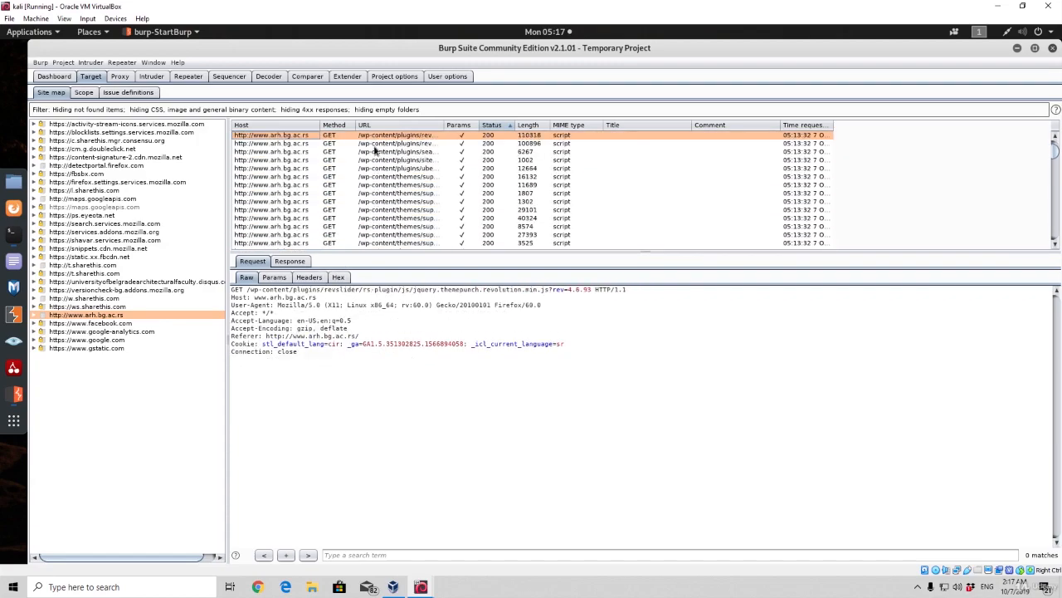
{"action": "key", "text": "Up"}
{"action": "key", "text": "Up"}
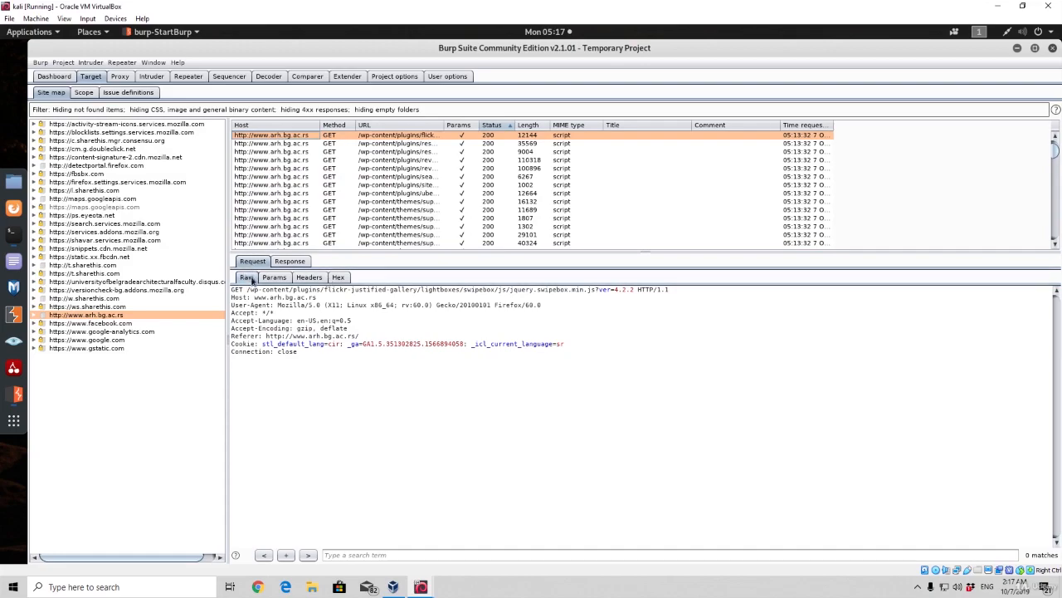
{"action": "left_click_drag", "start_coordinate": [313, 359], "coordinate": [212, 288]}
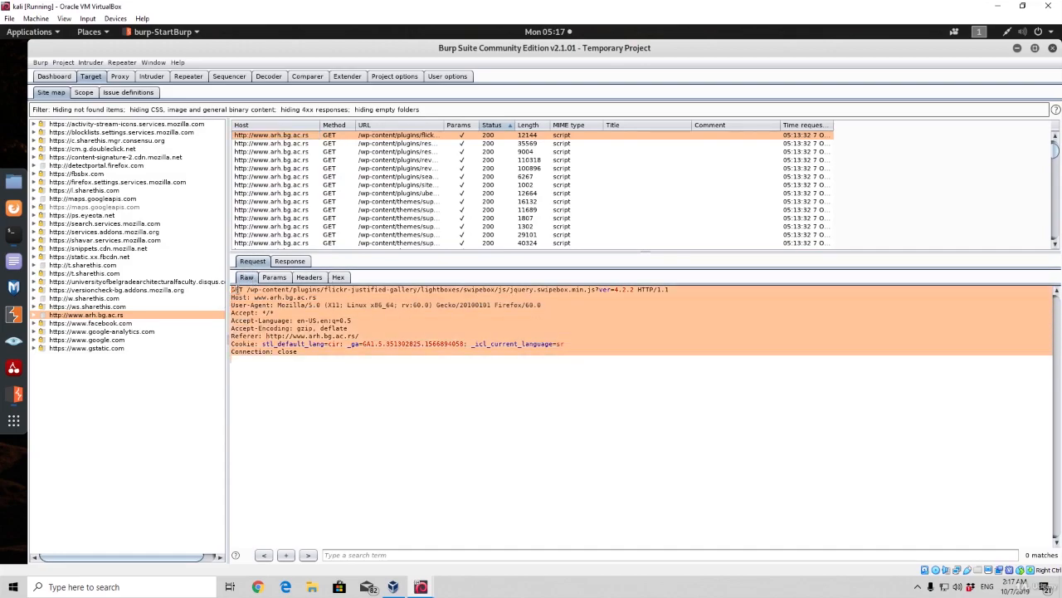
{"action": "left_click", "coordinate": [274, 278]}
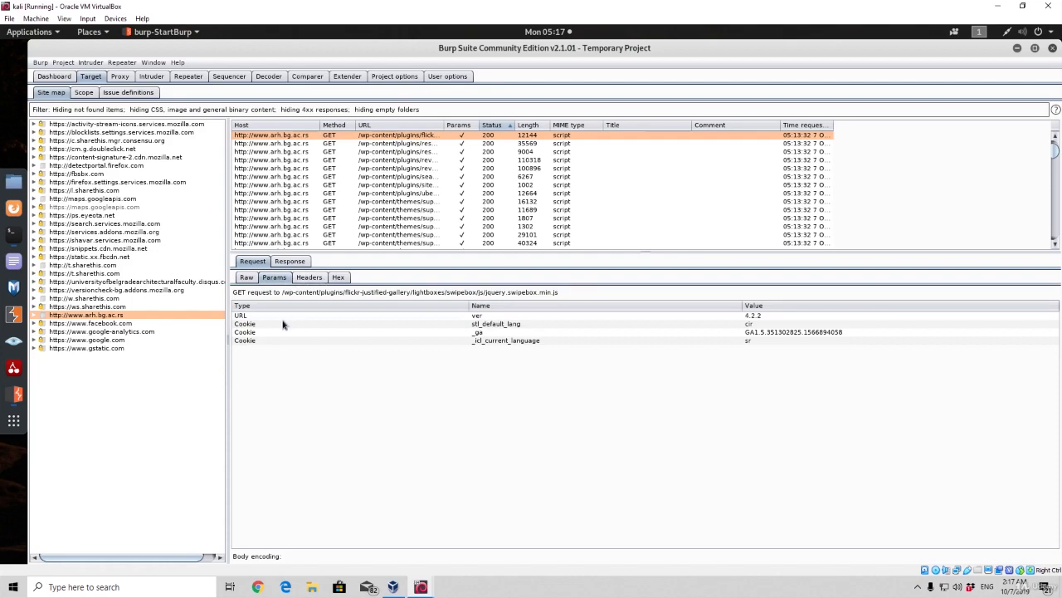
{"action": "left_click", "coordinate": [301, 279]}
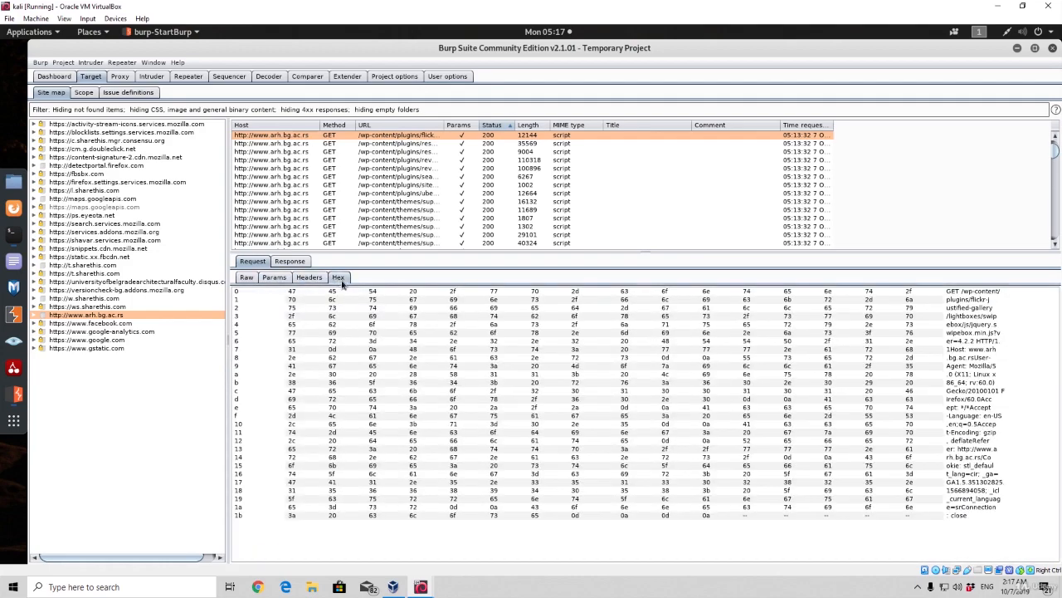
{"action": "left_click", "coordinate": [338, 277]}
{"action": "left_click", "coordinate": [249, 279]}
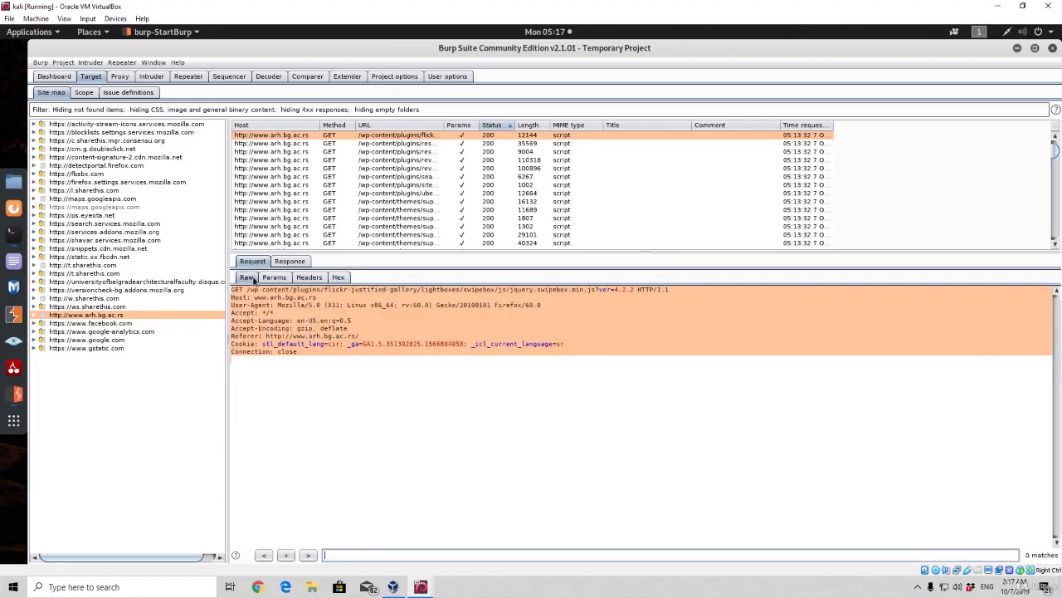
Read through the raw response to the swipebox script request, including its headers and JavaScript code
{"action": "left_click", "coordinate": [287, 262]}
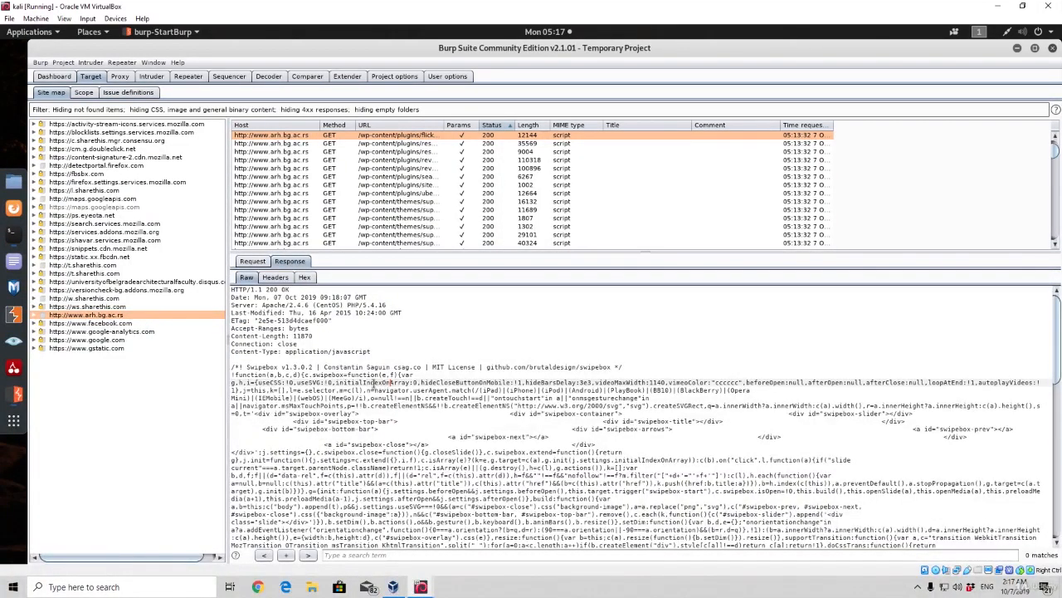
{"action": "scroll", "coordinate": [332, 385], "scroll_direction": "down", "scroll_amount": 10}
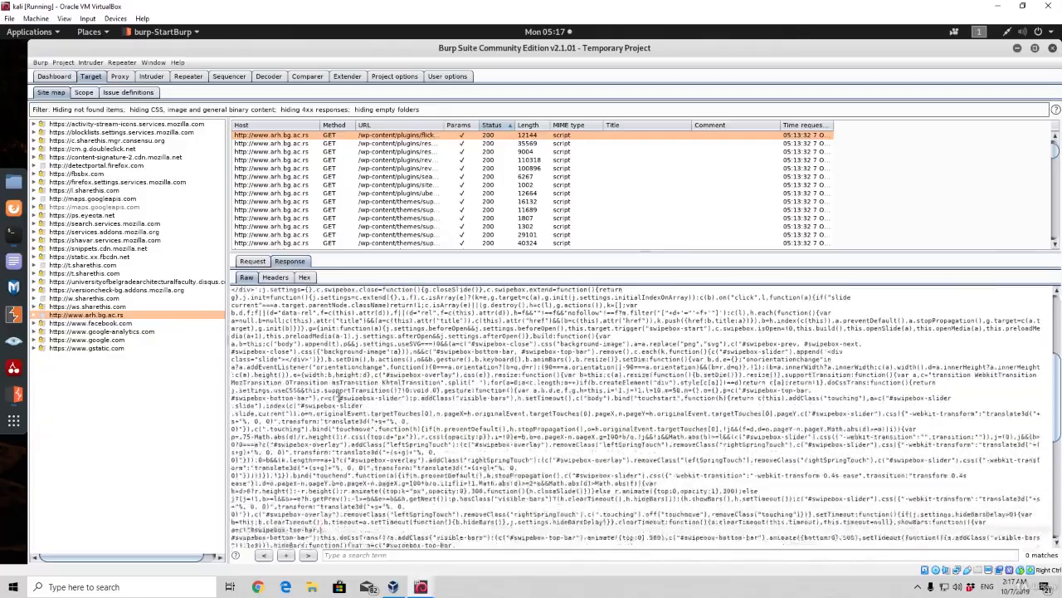
{"action": "scroll", "coordinate": [340, 397], "scroll_direction": "up", "scroll_amount": 3}
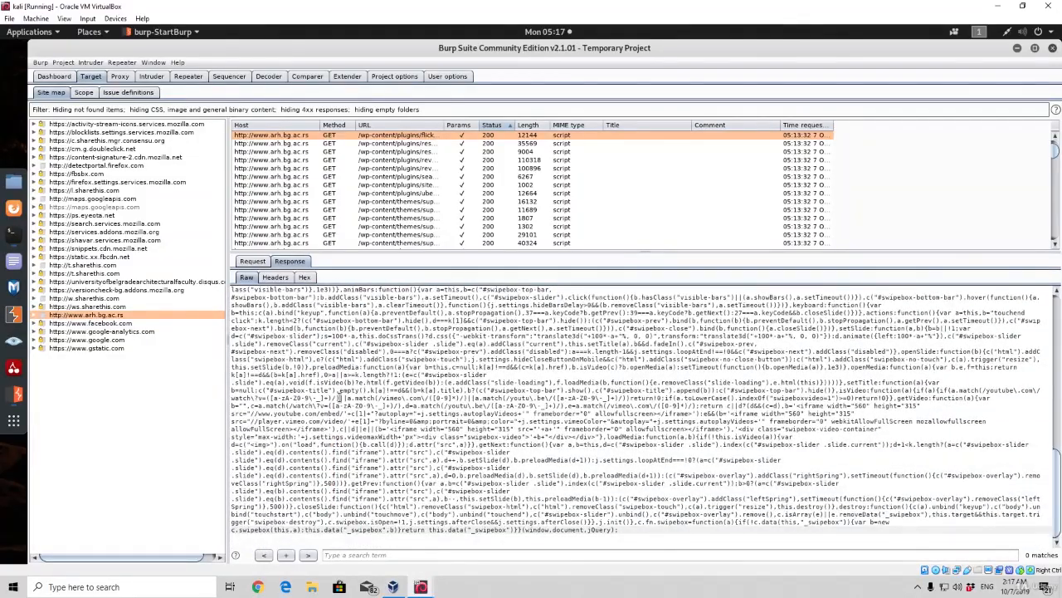
{"action": "scroll", "coordinate": [376, 412], "scroll_direction": "up", "scroll_amount": 8}
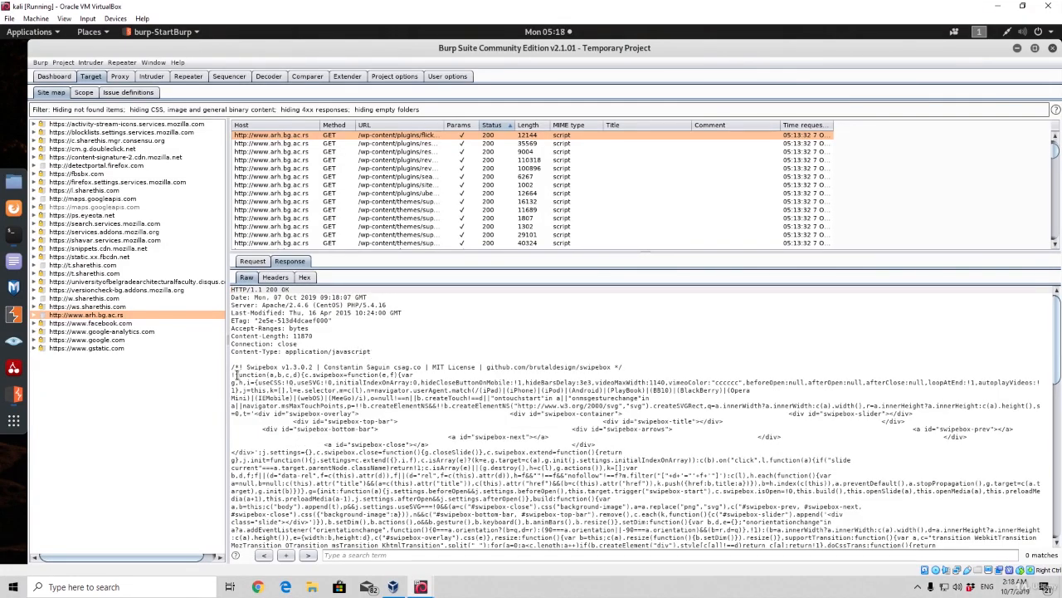
{"action": "left_click_drag", "start_coordinate": [237, 374], "coordinate": [405, 424]}
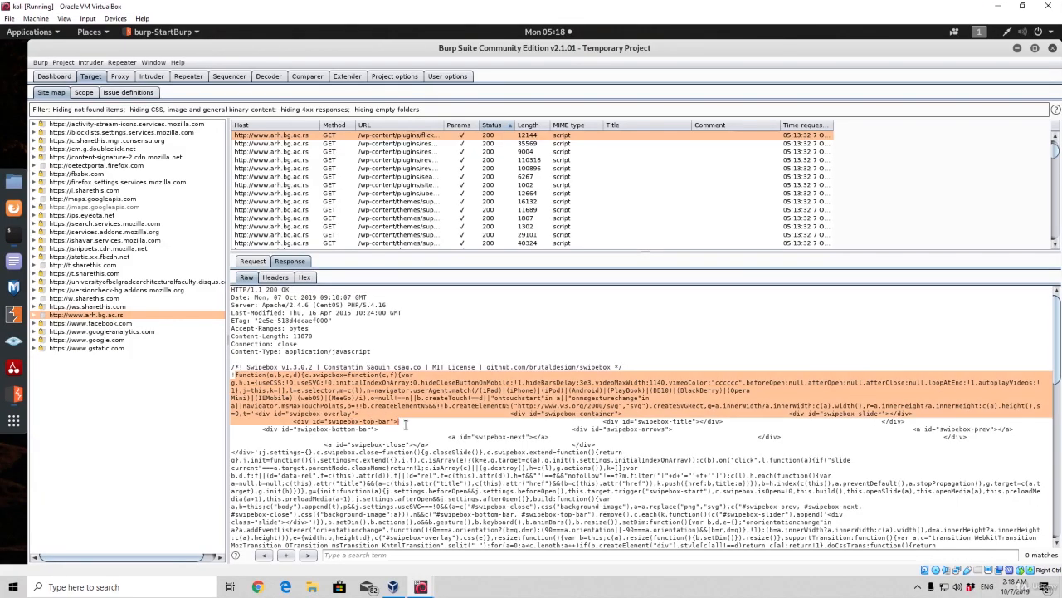
{"action": "left_click", "coordinate": [425, 389]}
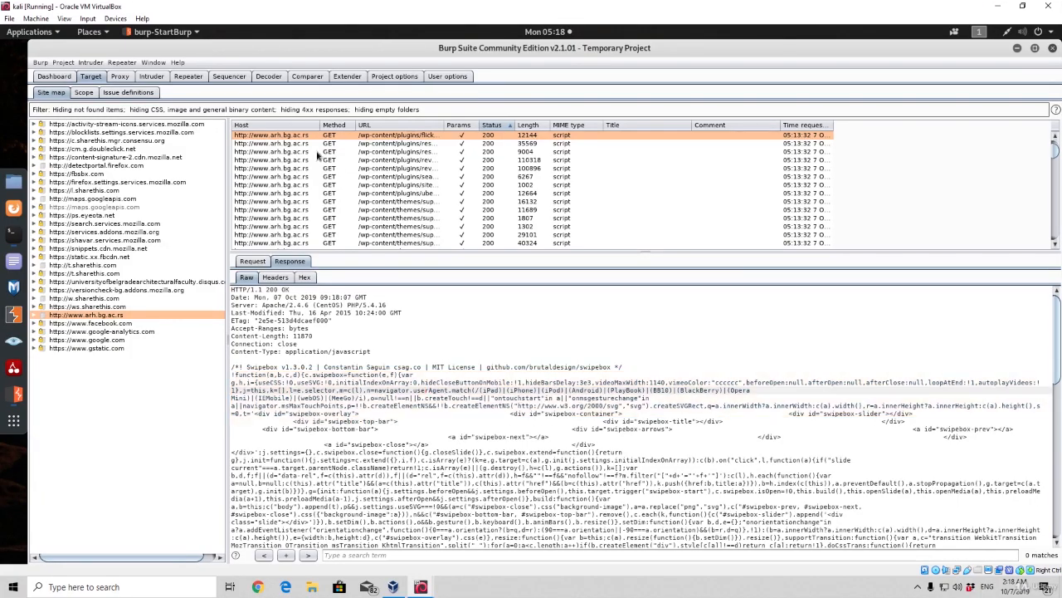
{"action": "left_click", "coordinate": [120, 77]}
{"action": "left_click", "coordinate": [92, 94]}
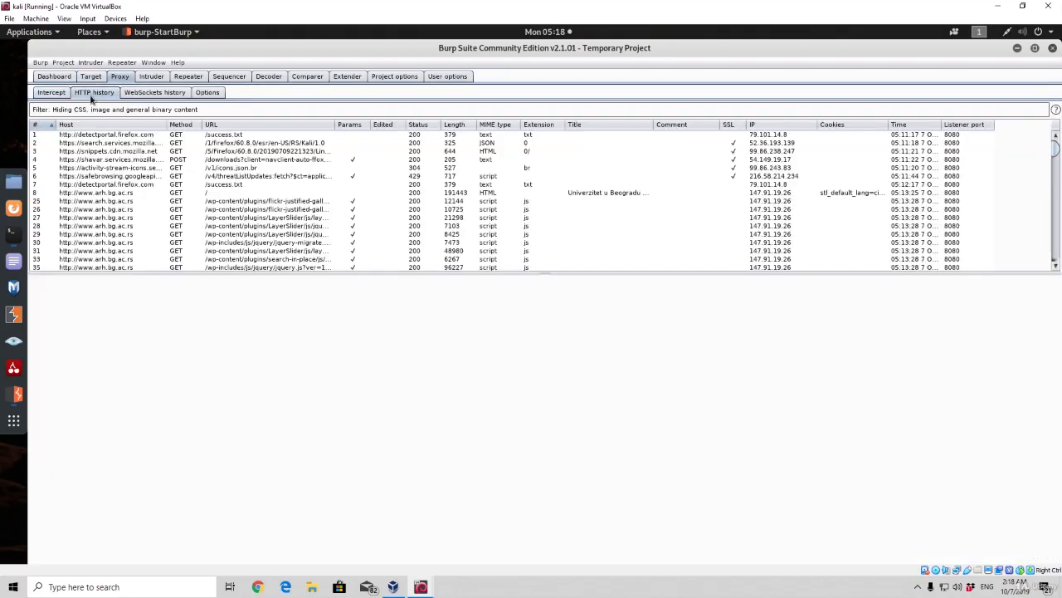
{"action": "left_click", "coordinate": [158, 136]}
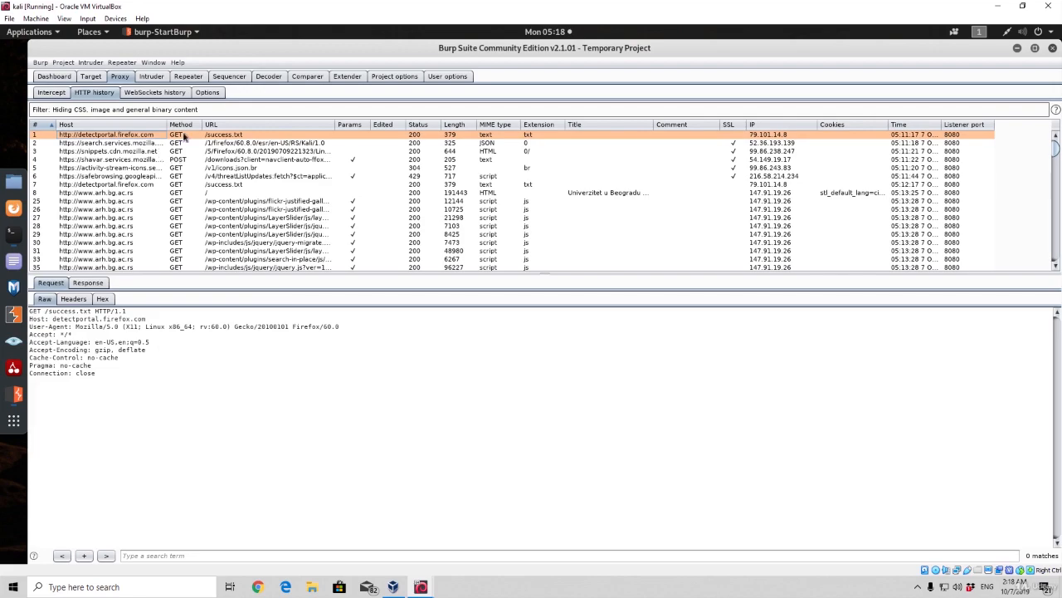
{"action": "left_click", "coordinate": [179, 160]}
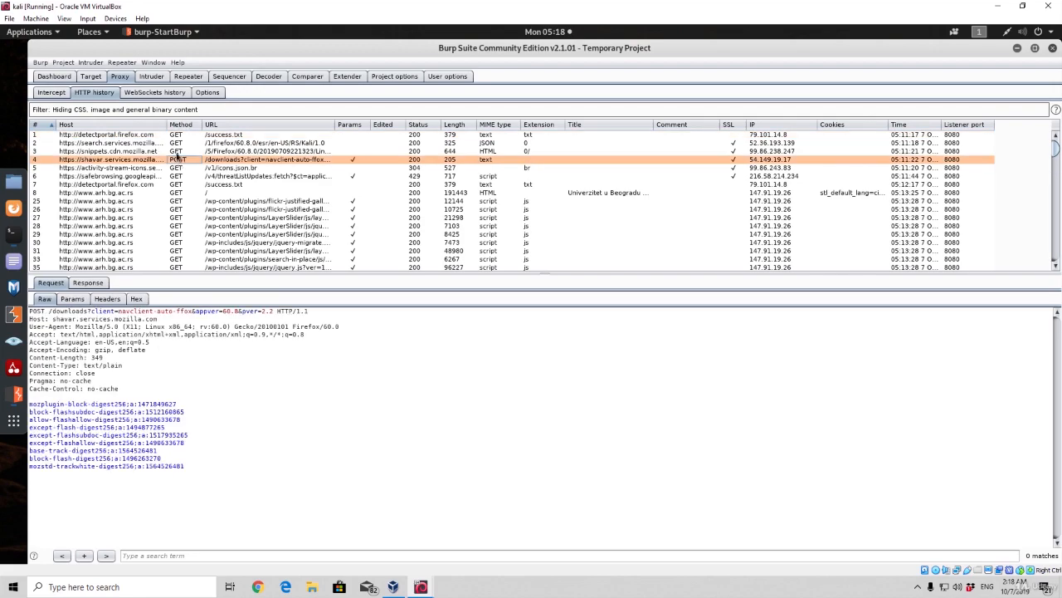
{"action": "left_click", "coordinate": [177, 152]}
{"action": "left_click", "coordinate": [178, 160]}
{"action": "left_click", "coordinate": [112, 210]}
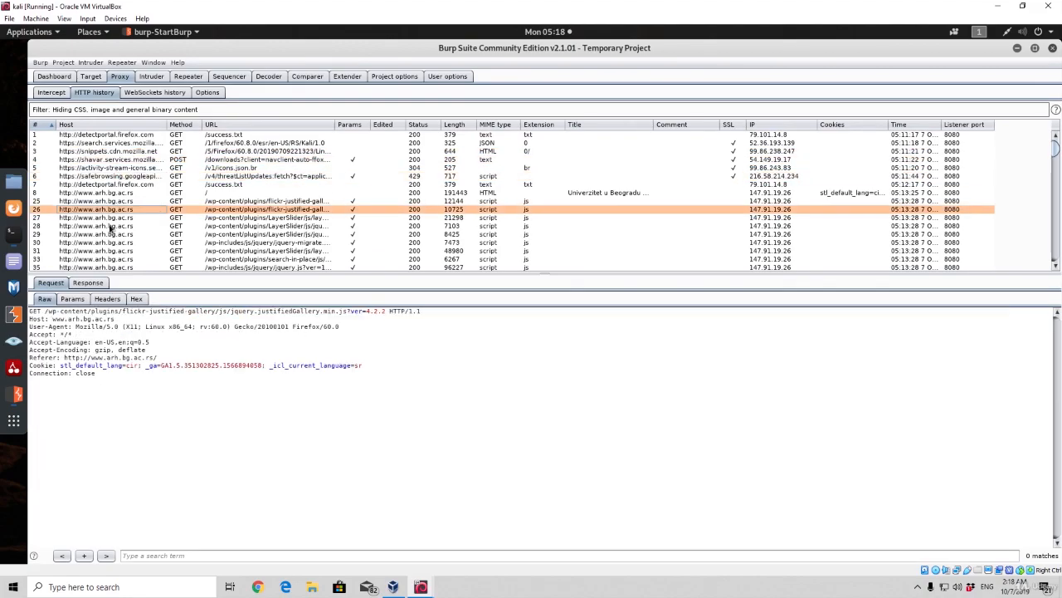
Compare the request and raw response of history entry 26, and look over the remaining history entries
{"action": "left_click", "coordinate": [86, 283]}
{"action": "left_click", "coordinate": [51, 283]}
{"action": "left_click", "coordinate": [88, 283]}
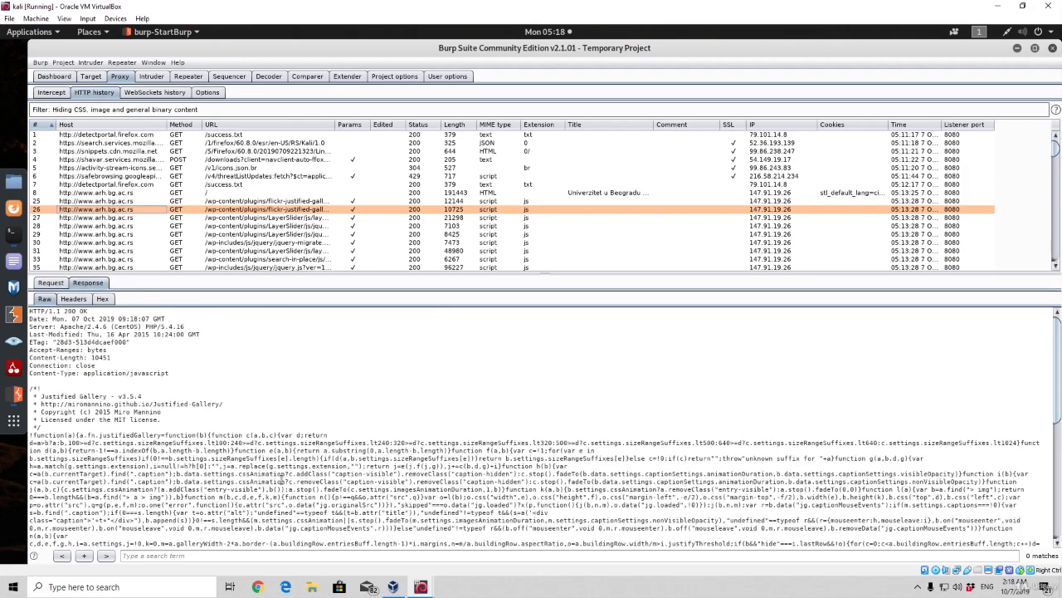
{"action": "mouse_move", "coordinate": [1056, 151]}
{"action": "left_mouse_down"}
{"action": "mouse_move", "coordinate": [1058, 246]}
{"action": "mouse_move", "coordinate": [1058, 142]}
{"action": "left_mouse_up"}
Turn on proxy interception, then open Firefox and place its window so Burp's intercept controls stay visible
{"action": "left_click", "coordinate": [50, 92]}
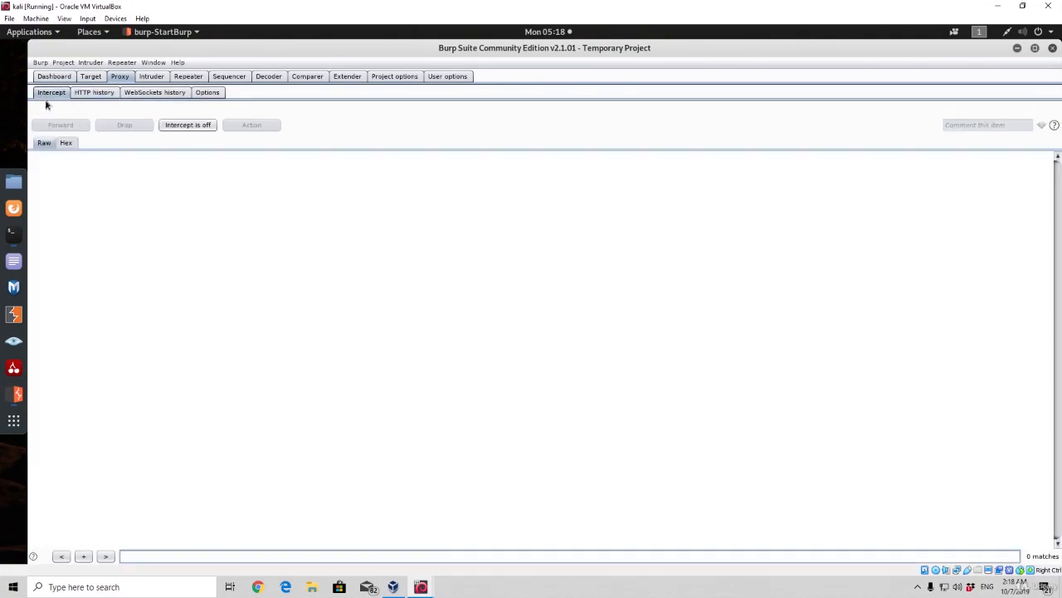
{"action": "left_click", "coordinate": [189, 126]}
{"action": "left_click", "coordinate": [13, 207]}
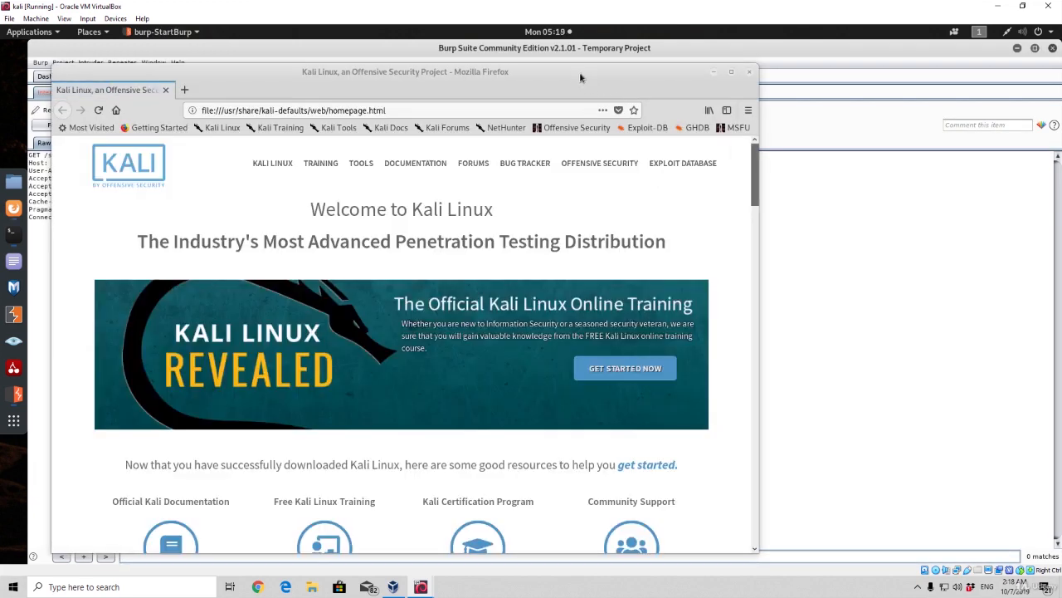
{"action": "left_click_drag", "start_coordinate": [580, 71], "coordinate": [855, 80]}
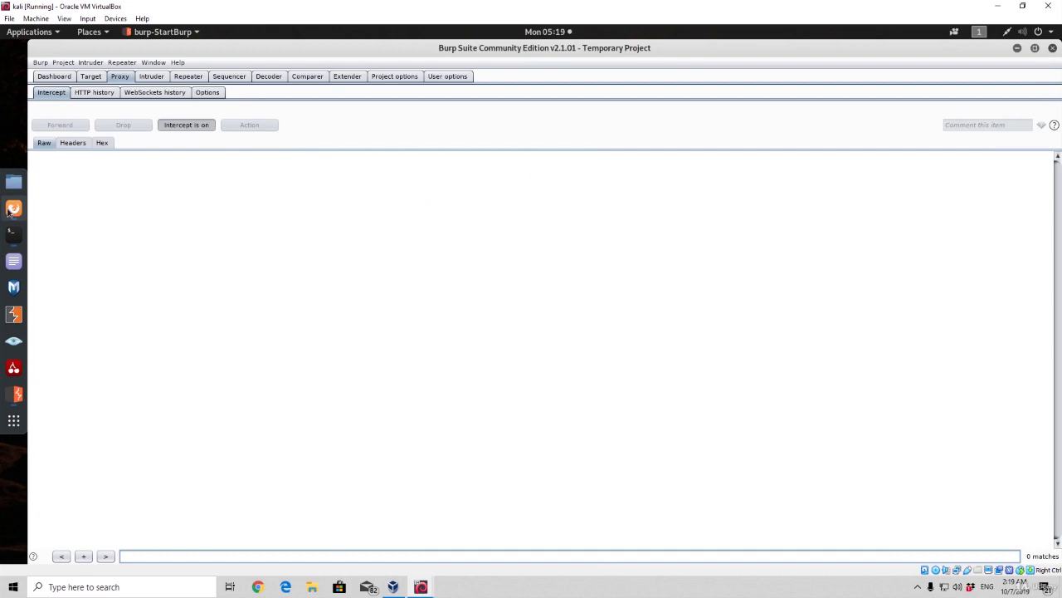
Return to Firefox and load twitter.com with interception turned on
{"action": "left_click", "coordinate": [12, 211]}
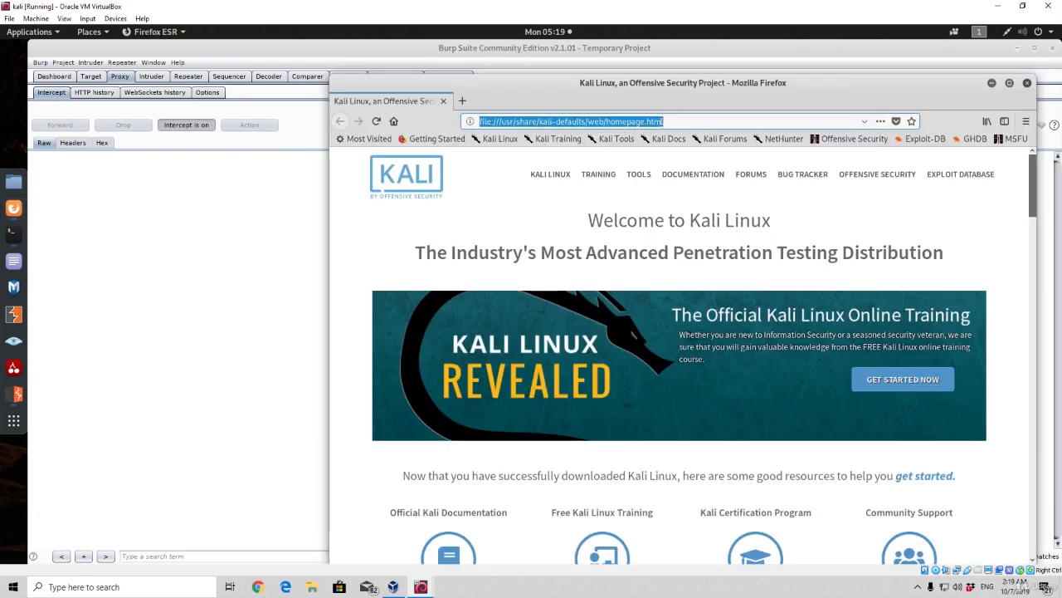
{"action": "type", "text": "twitter.co"}
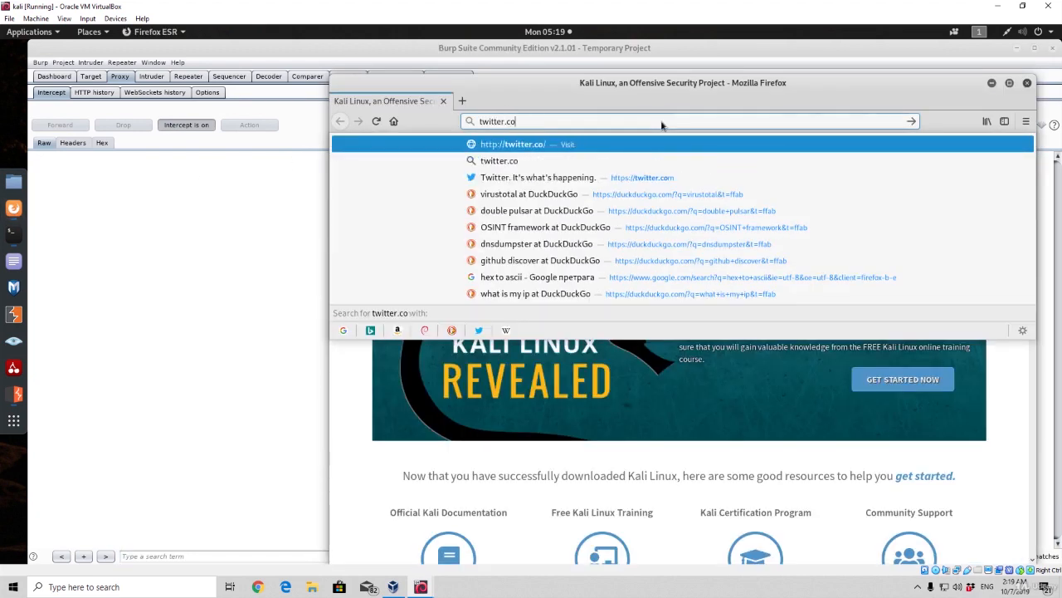
{"action": "type", "text": "m"}
{"action": "key", "text": "Return"}
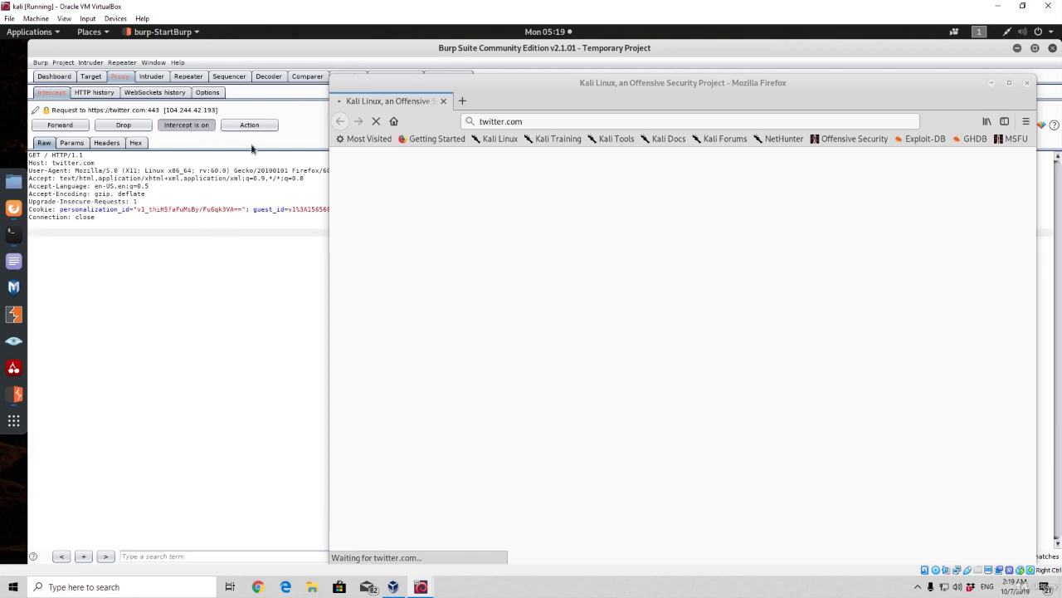
Switch to Burp Suite and examine the intercepted twitter.com request, including its Host, User-Agent, Accept and Accept-Language headers
{"action": "left_click", "coordinate": [65, 155]}
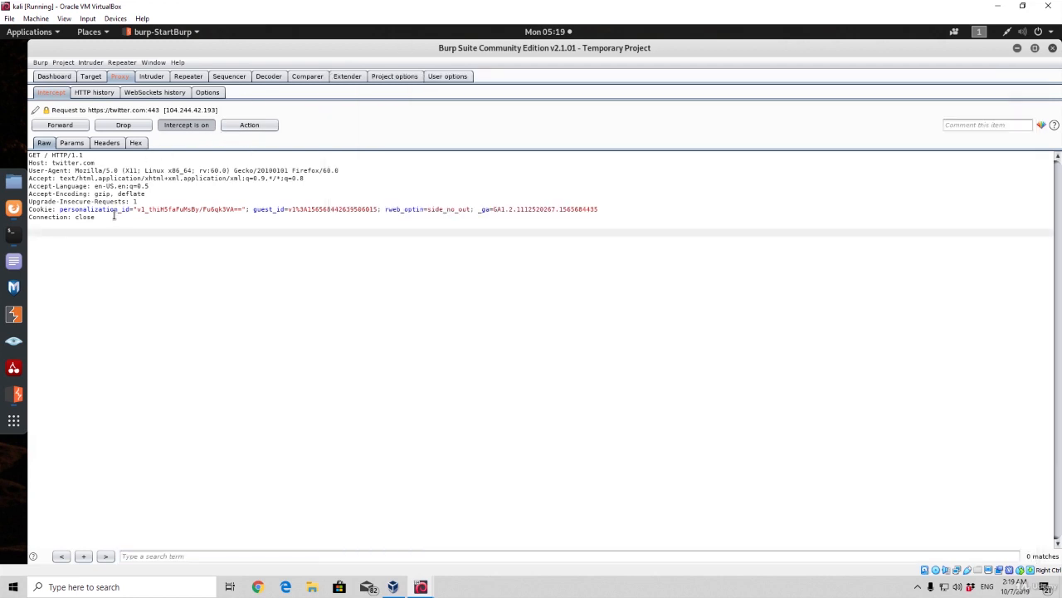
{"action": "left_click_drag", "start_coordinate": [114, 215], "coordinate": [21, 156]}
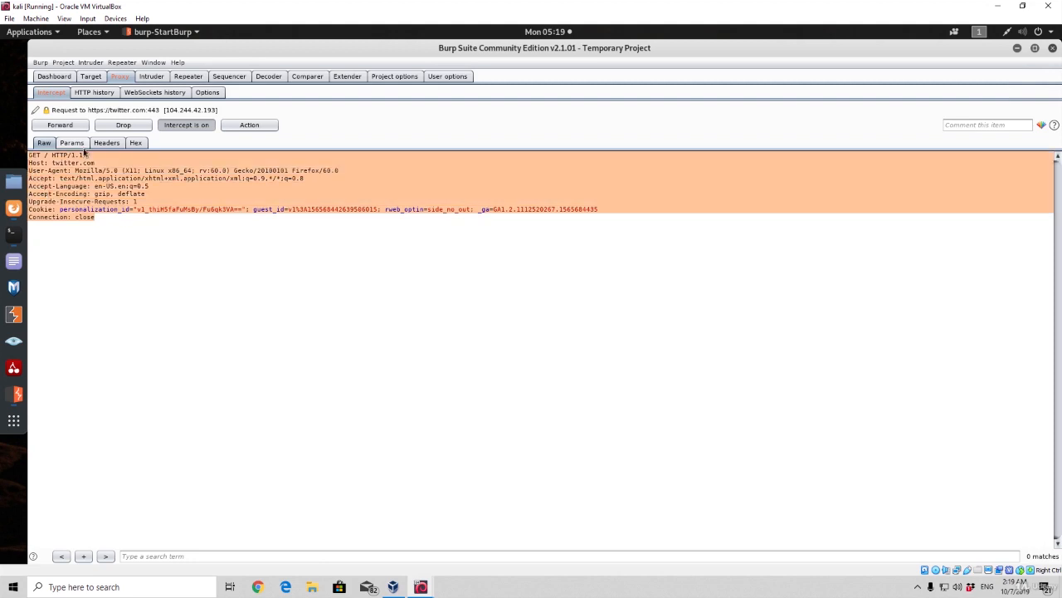
{"action": "left_click", "coordinate": [86, 159]}
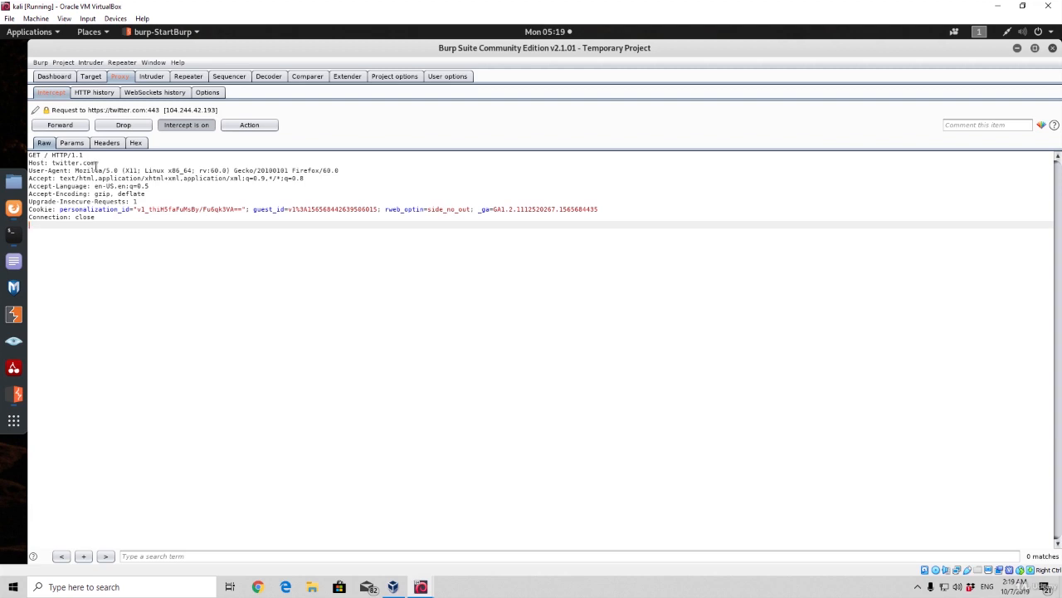
{"action": "left_click_drag", "start_coordinate": [98, 164], "coordinate": [55, 168]}
{"action": "left_click", "coordinate": [38, 171]}
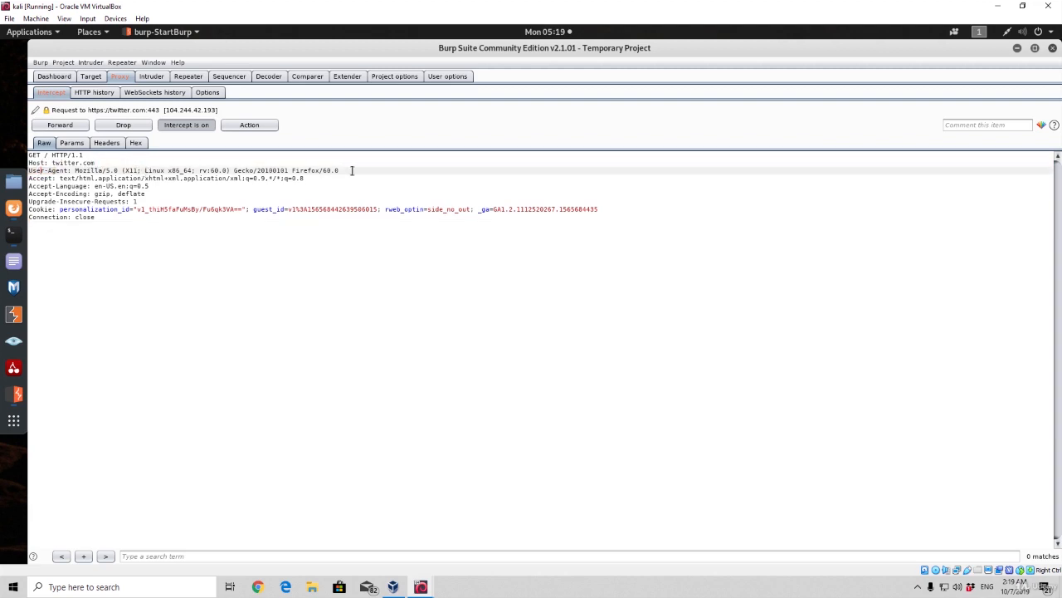
{"action": "left_click_drag", "start_coordinate": [352, 170], "coordinate": [63, 179]}
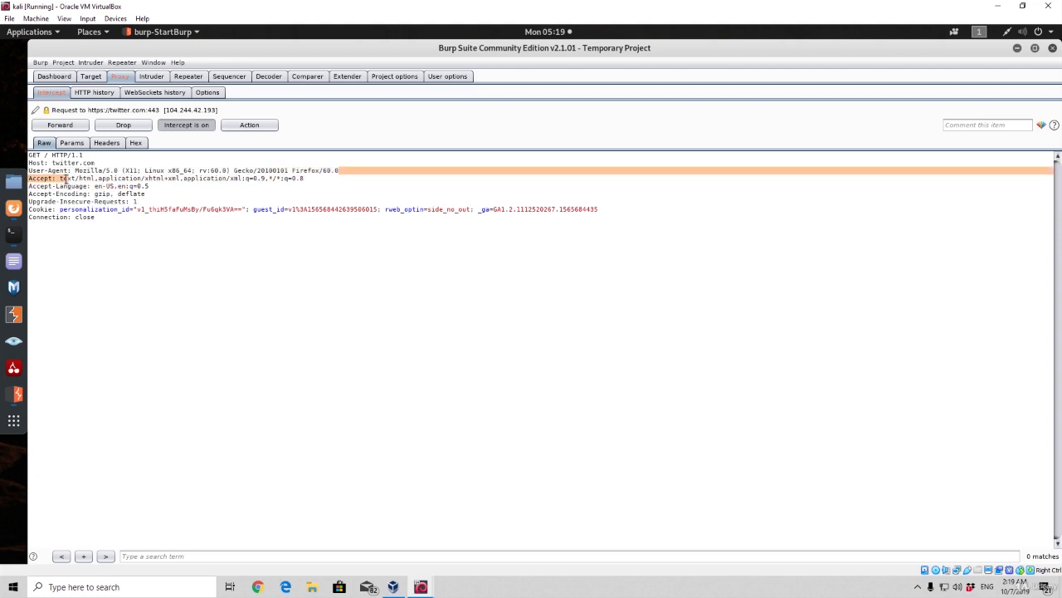
{"action": "left_click_drag", "start_coordinate": [133, 186], "coordinate": [76, 183]}
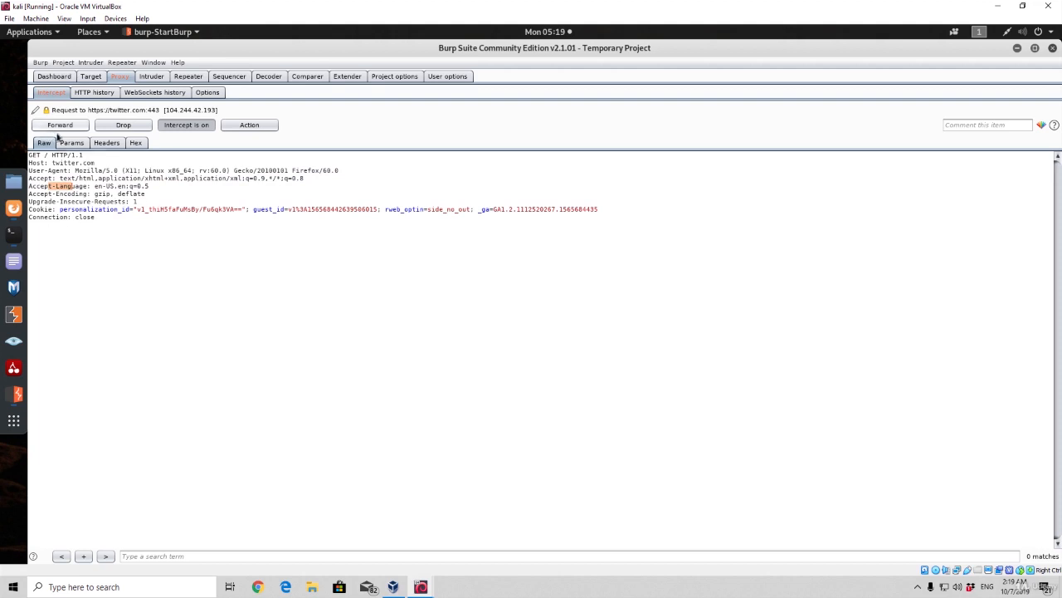
Check the waiting page in Firefox, and forward the intercepted twitter.com requests in Burp Suite until none are held
{"action": "left_click", "coordinate": [13, 208]}
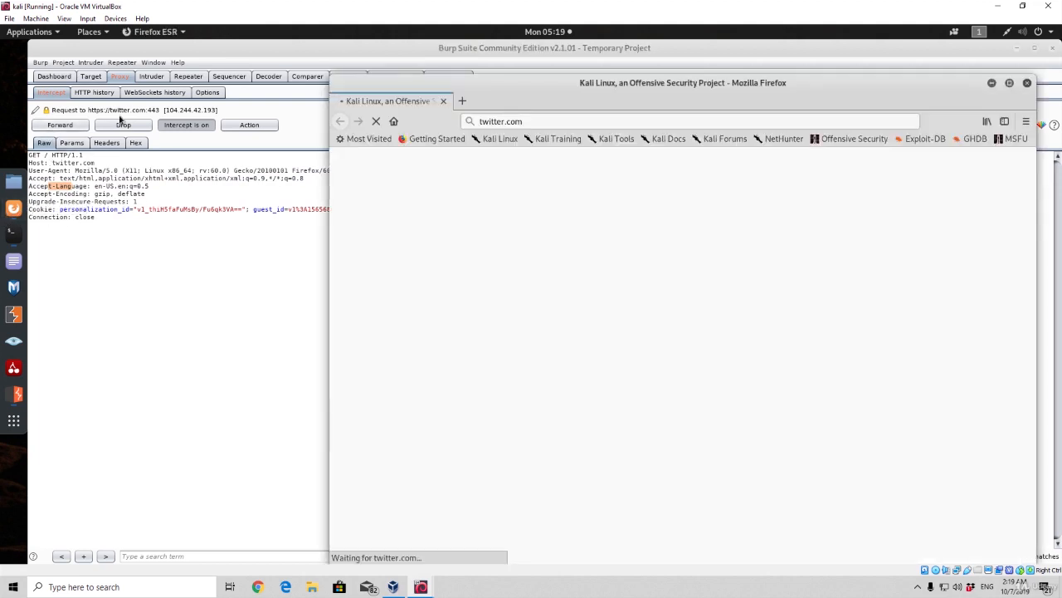
{"action": "left_click", "coordinate": [70, 126]}
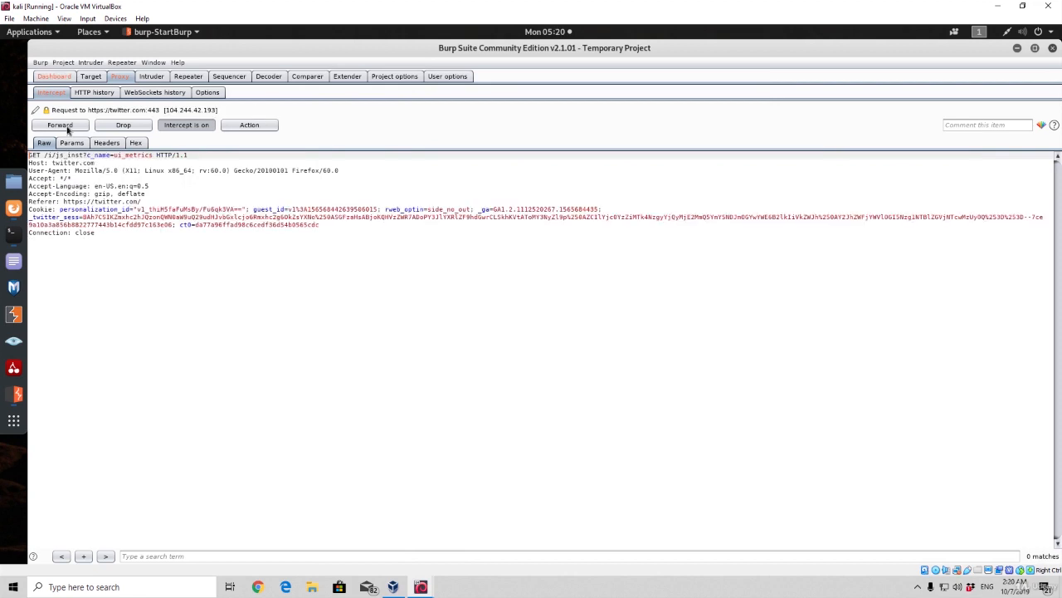
{"action": "left_click", "coordinate": [60, 125]}
{"action": "left_click", "coordinate": [59, 126]}
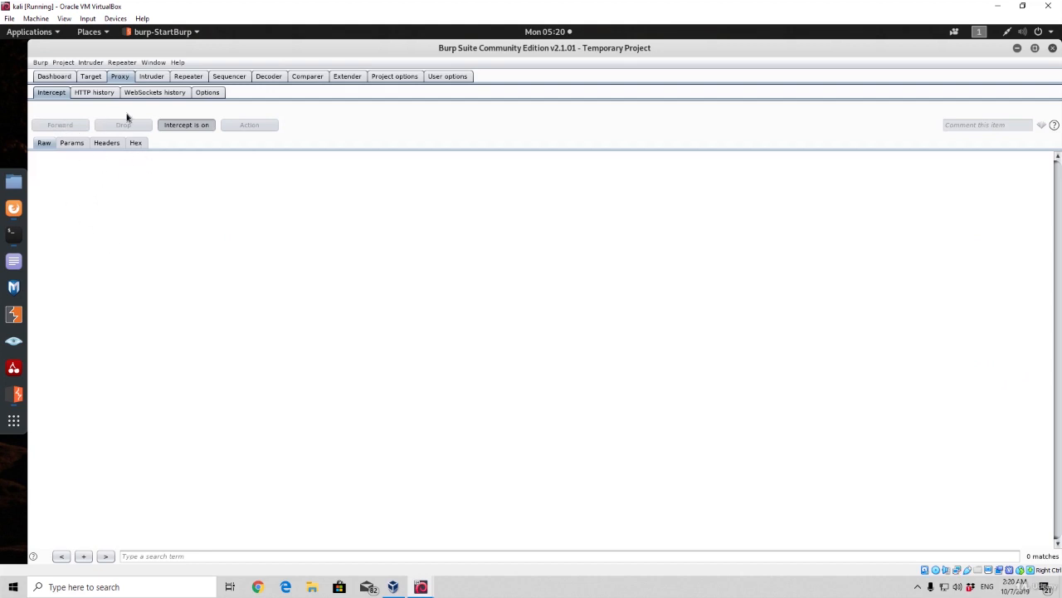
Switch to Firefox and load mas.bg.ac.rs with interception turned on
{"action": "left_click", "coordinate": [13, 208]}
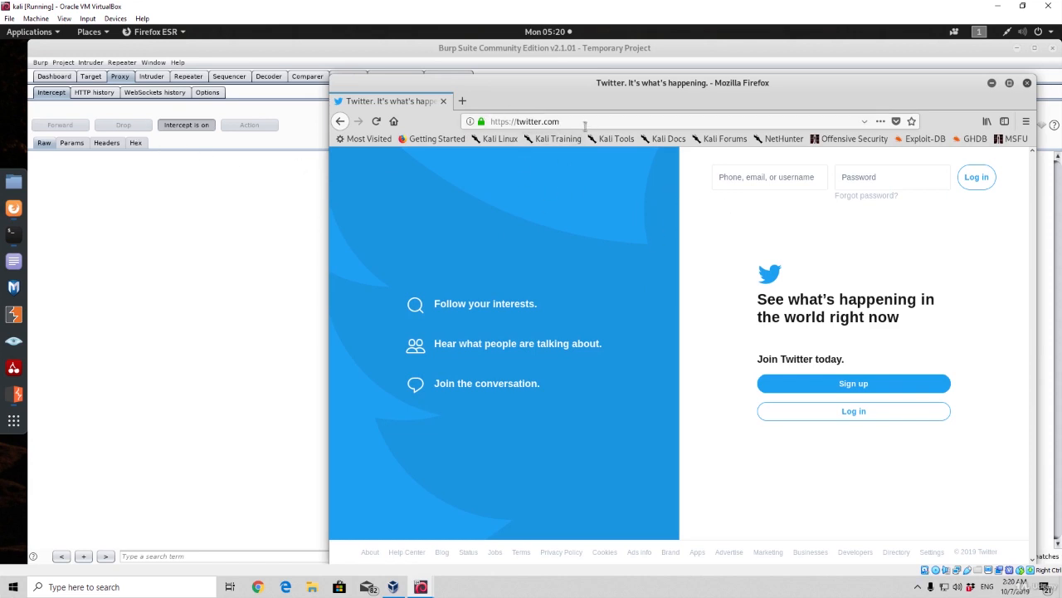
{"action": "key", "text": "ctrl+l"}
{"action": "type", "text": "mas.bg.ac.rs"}
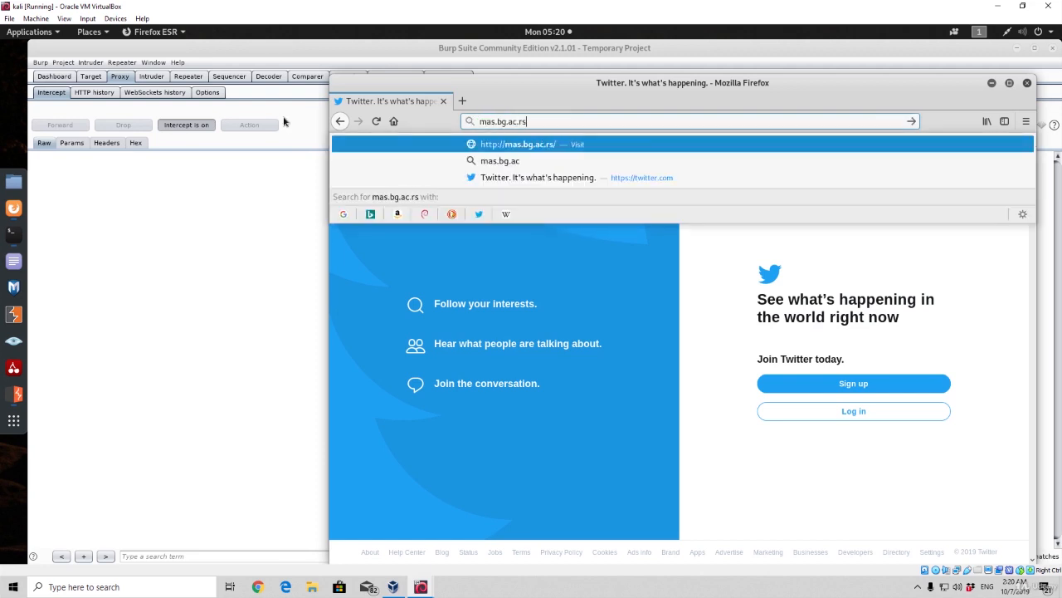
{"action": "key", "text": "Return"}
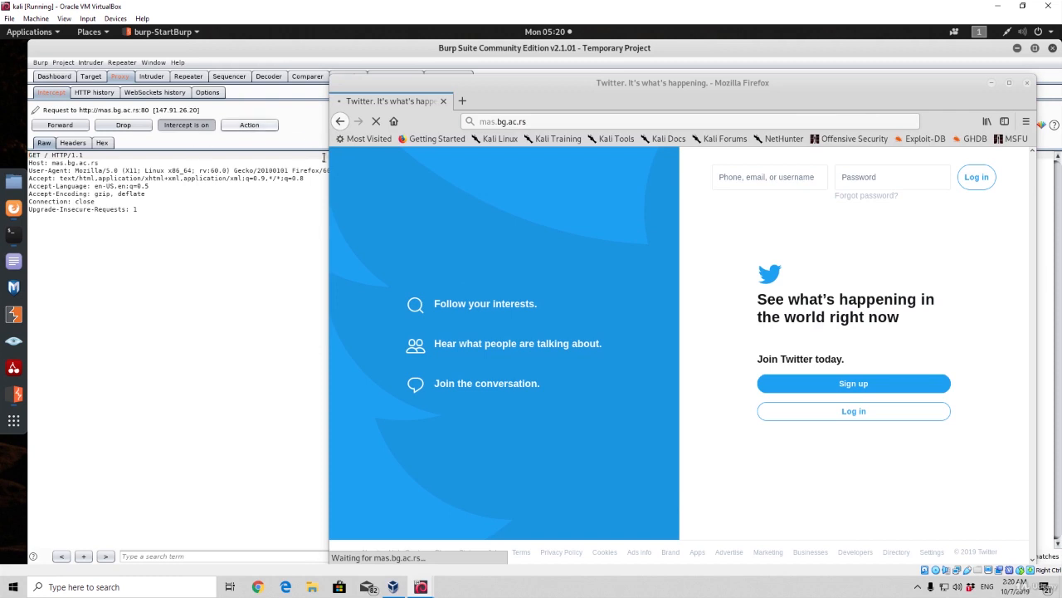
Switch to Burp Suite, forward the held mas.bg.ac.rs and twitter.com requests, and check the loaded page in Firefox
{"action": "left_click", "coordinate": [167, 233]}
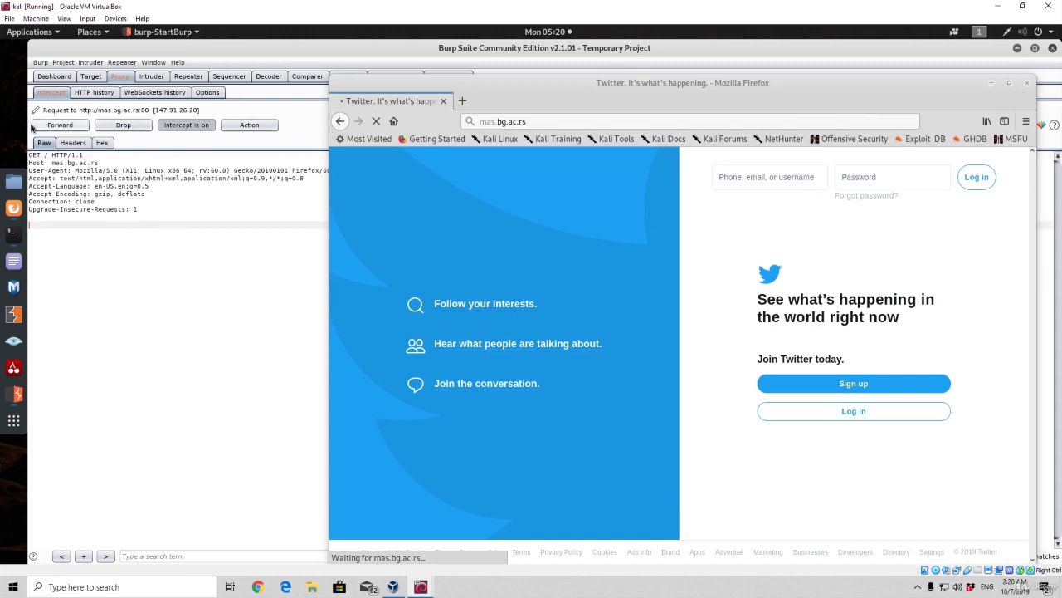
{"action": "left_click", "coordinate": [62, 126]}
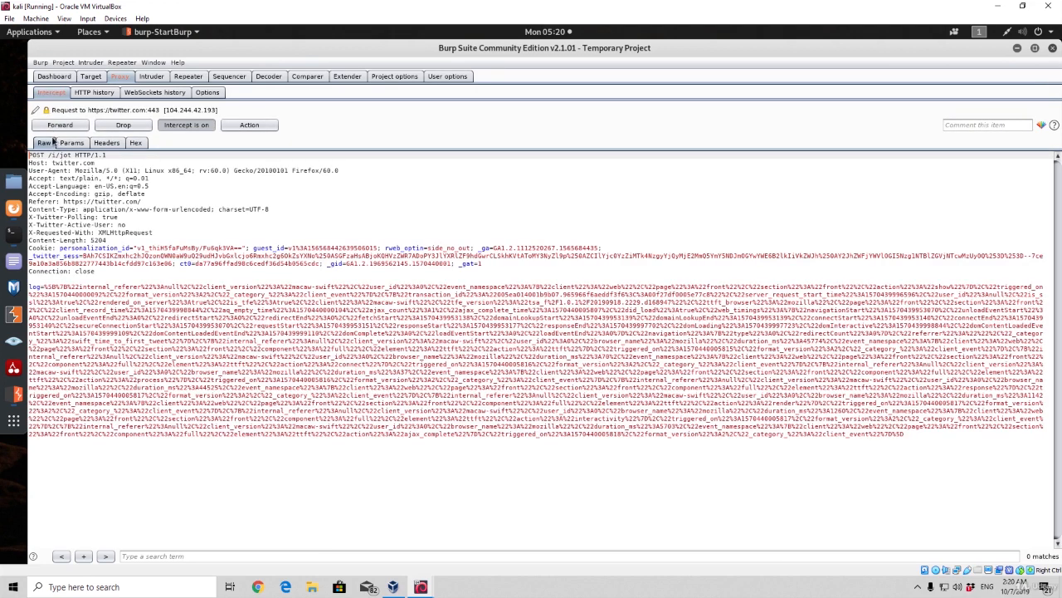
{"action": "left_click", "coordinate": [59, 125]}
{"action": "left_click", "coordinate": [13, 213]}
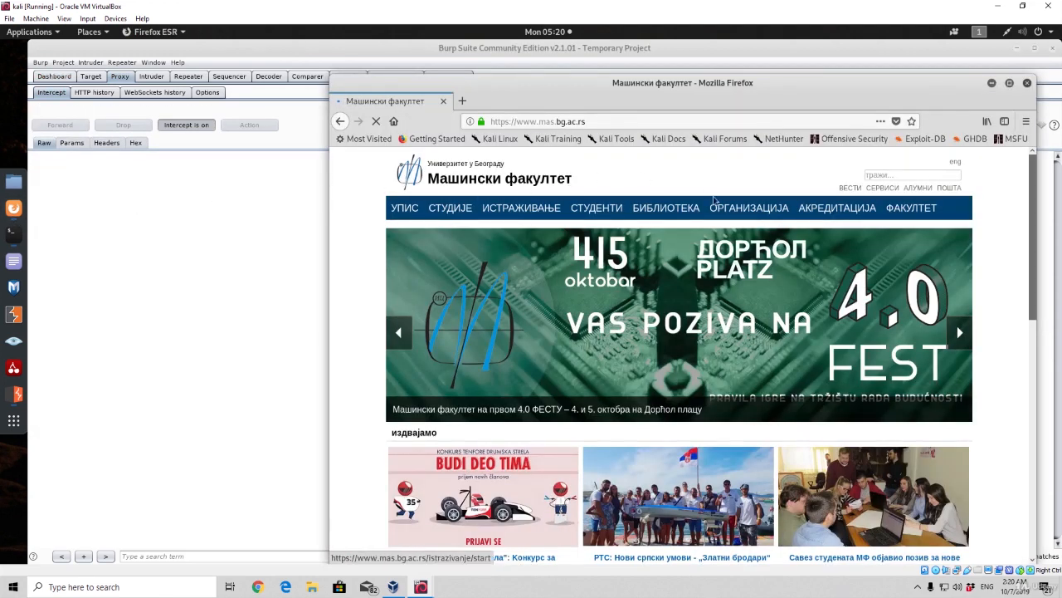
Turn interception off in Burp Suite and return to Firefox to view the mas.bg.ac.rs page
{"action": "left_click", "coordinate": [1027, 83]}
{"action": "left_click", "coordinate": [187, 124]}
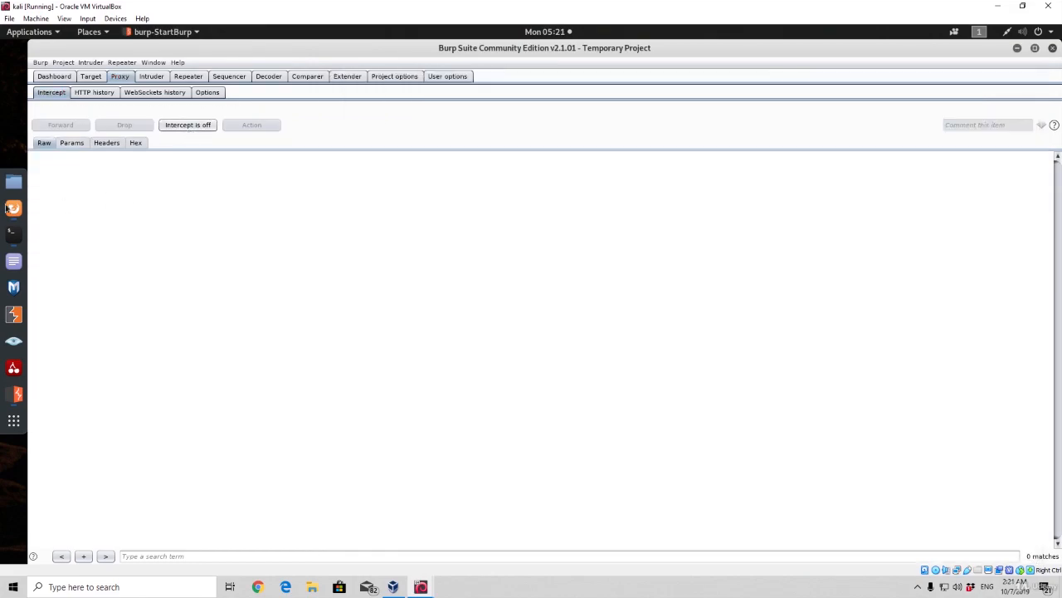
{"action": "left_click", "coordinate": [6, 207]}
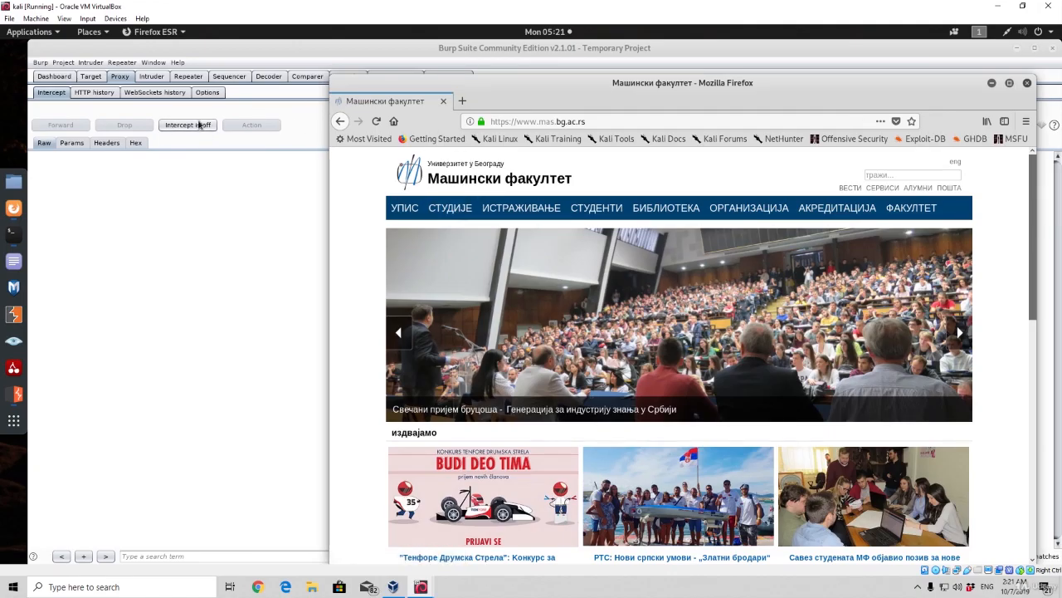
Check the interception state in Burp Suite, and close the Firefox window showing mas.bg.ac.rs
{"action": "left_click", "coordinate": [181, 143]}
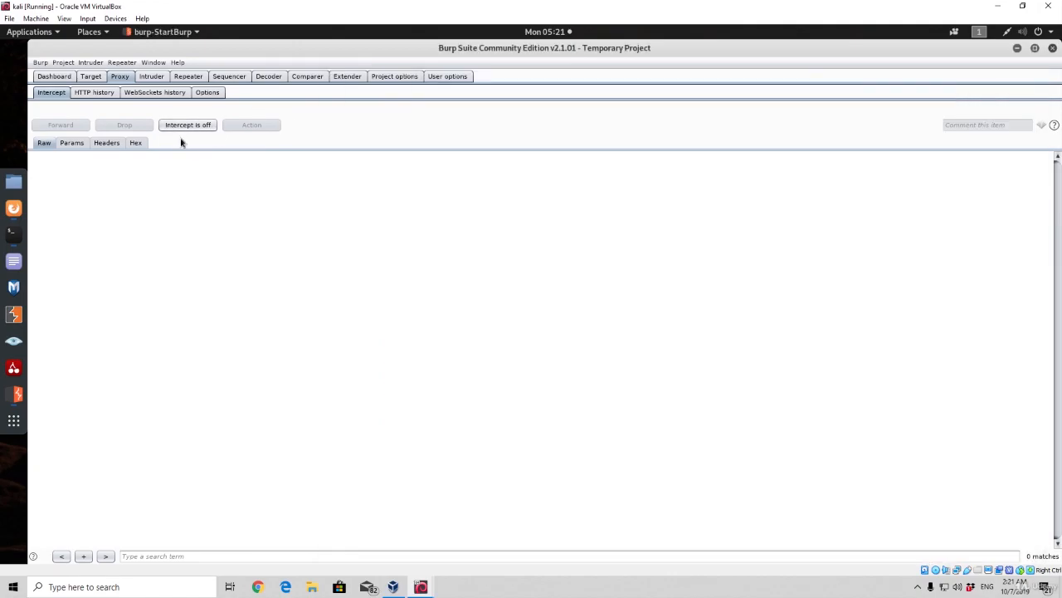
{"action": "left_click", "coordinate": [13, 208]}
{"action": "left_click", "coordinate": [1026, 83]}
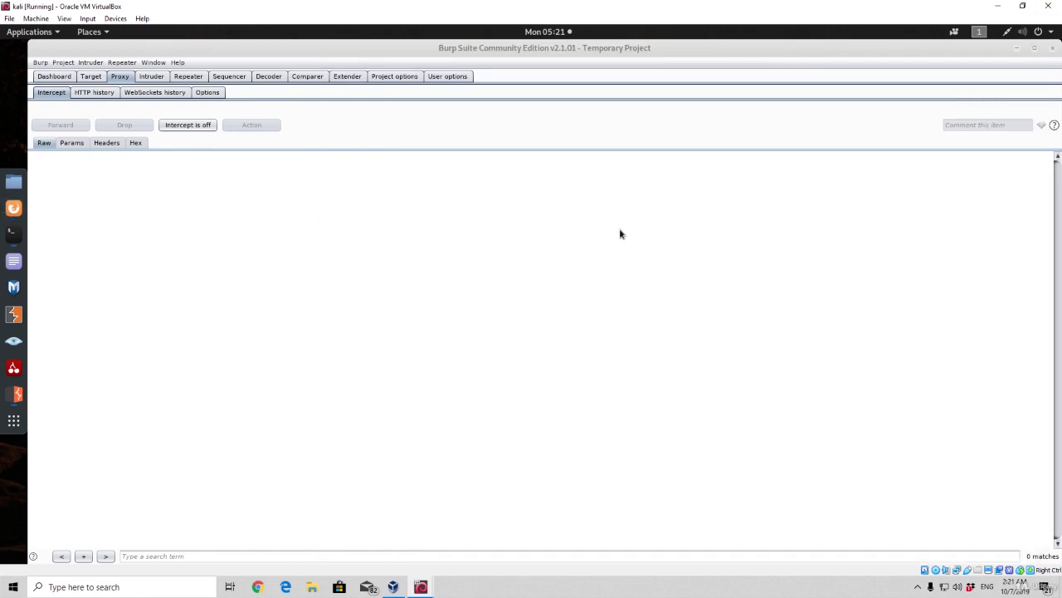